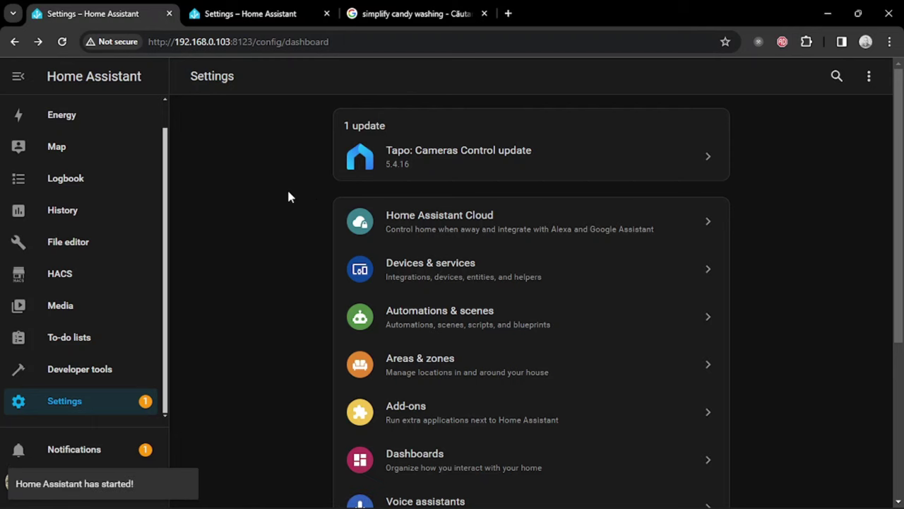
Step: Start adding a new integration under Devices & services and choose the Candy brand
left_click(500, 274)
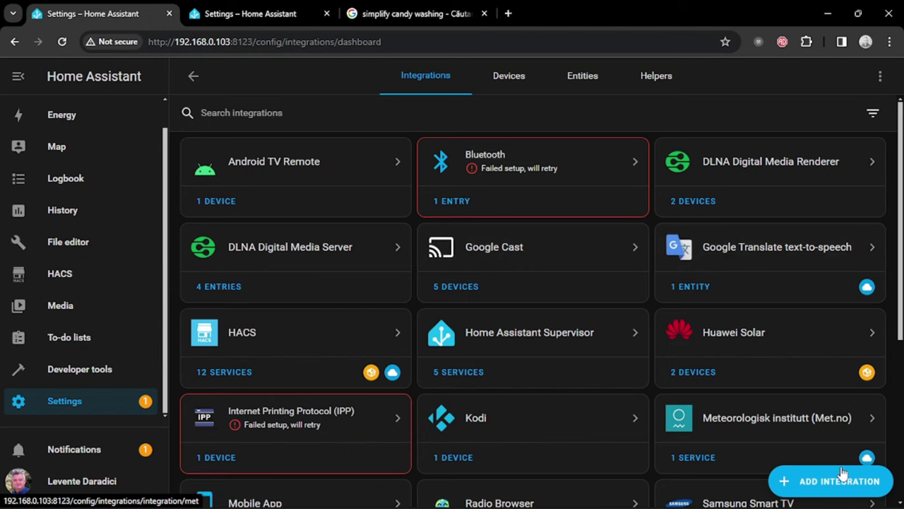
left_click(838, 487)
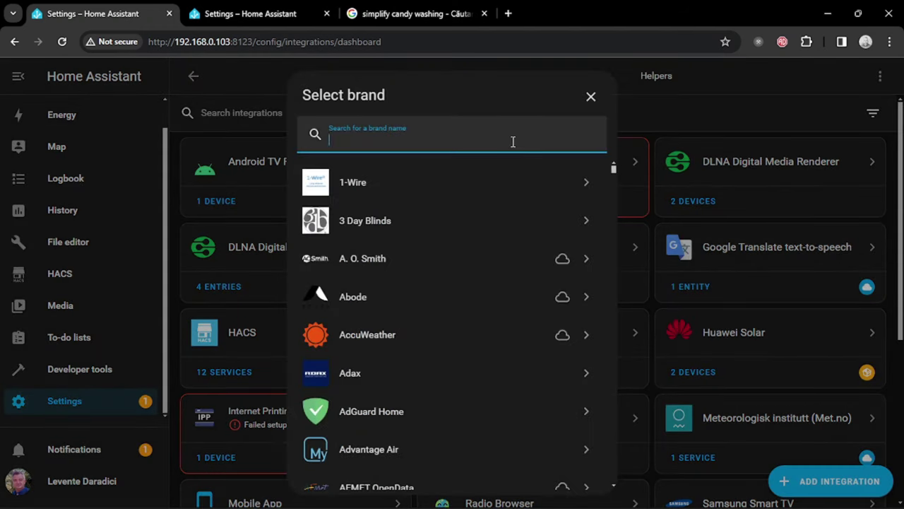
type("candy")
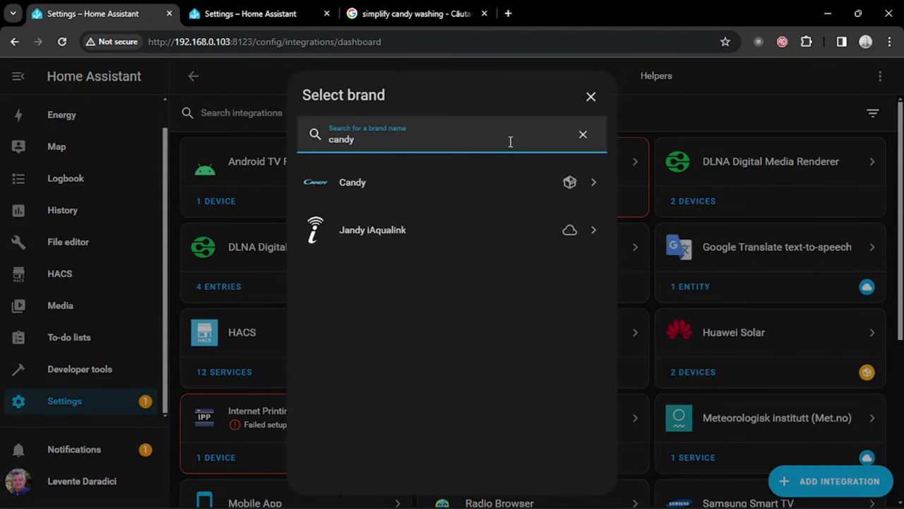
left_click(444, 185)
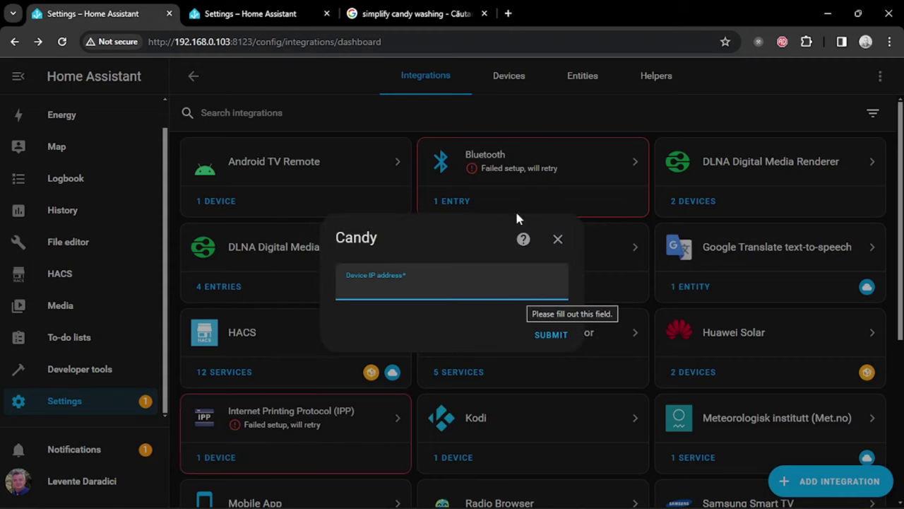
Step: Log in to the TP-Link router's admin page at 192.168.0.1 in a new browser tab and list its connected clients
left_click(508, 13)
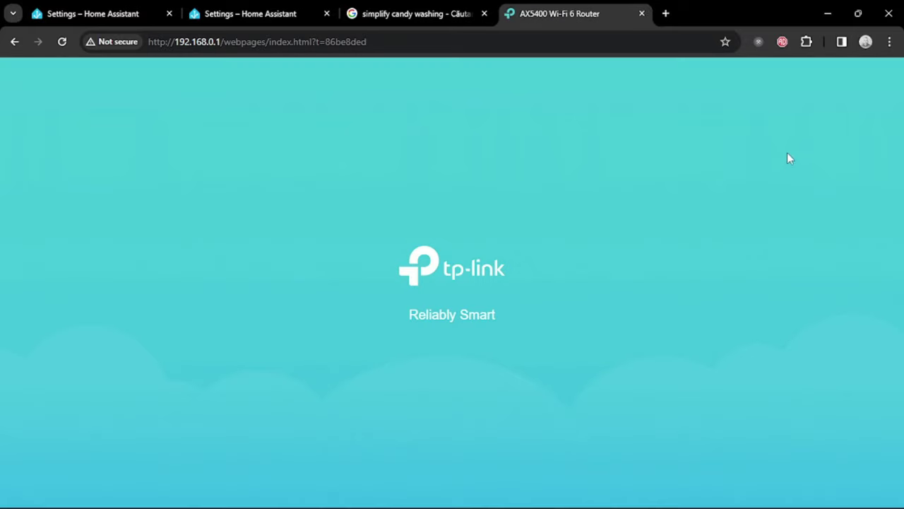
left_click(486, 242)
left_click(480, 276)
left_click(481, 281)
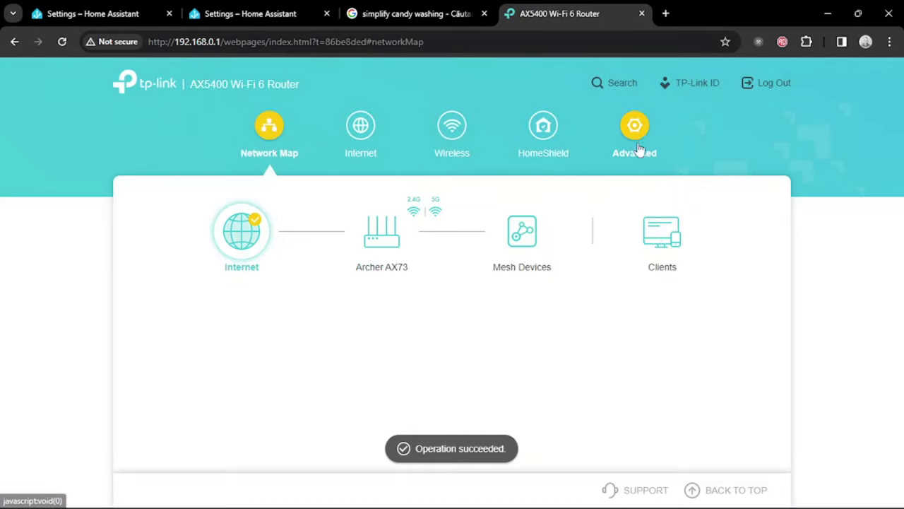
left_click(669, 242)
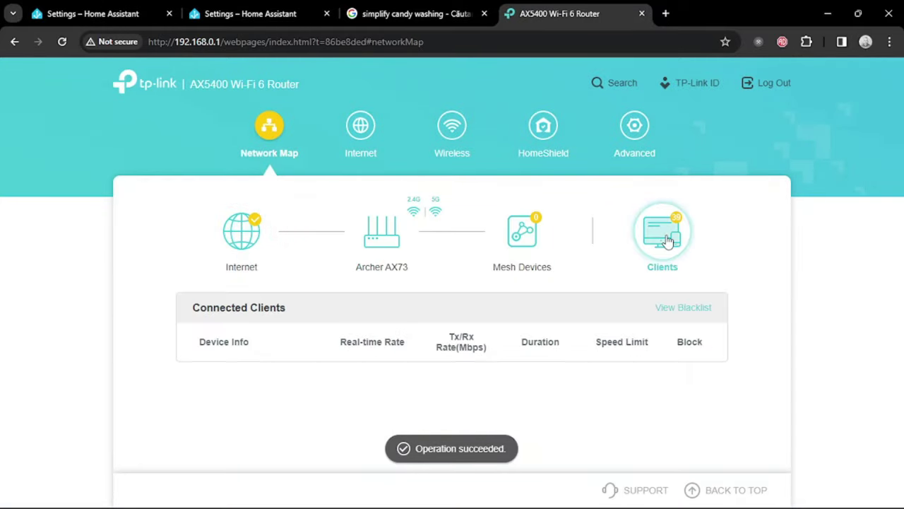
Step: Find the espressif client on the 2.4G network in the connected clients list and copy its IP address, 192.168.0.25
scroll(551, 247, "down", 4)
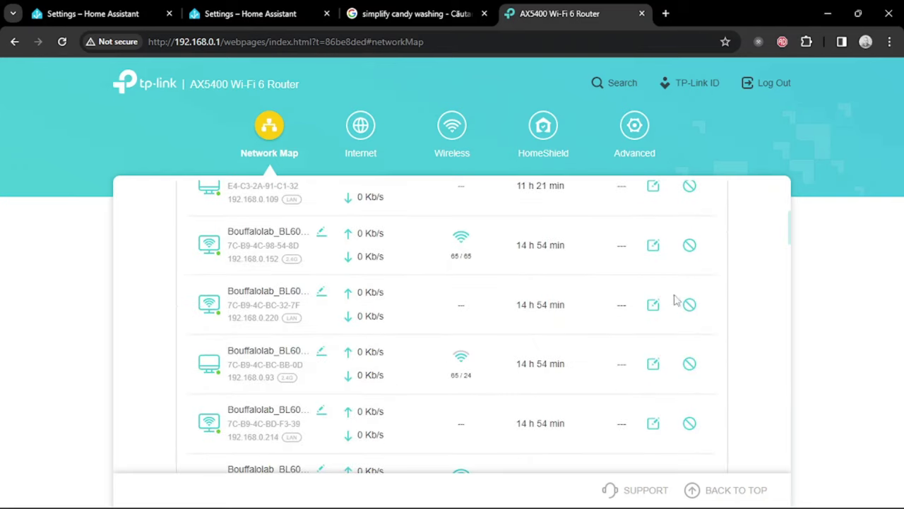
scroll(587, 313, "down", 8)
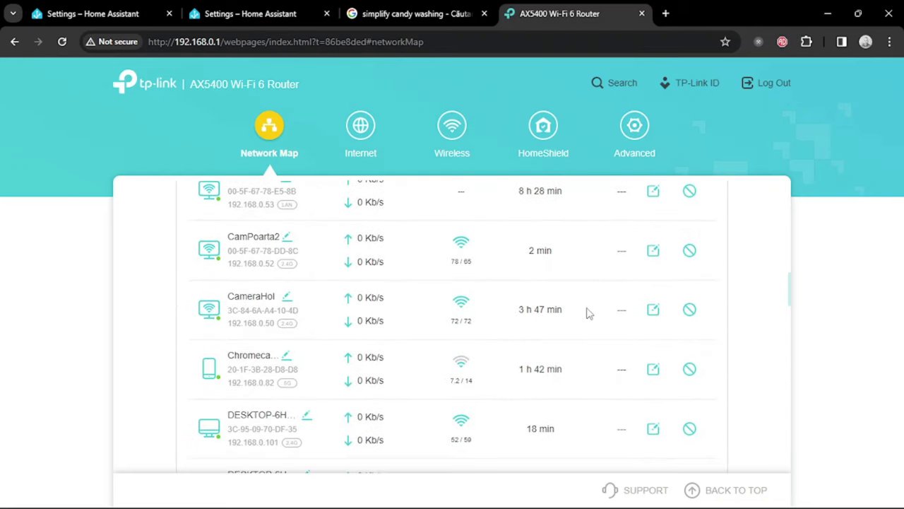
scroll(587, 313, "down", 8)
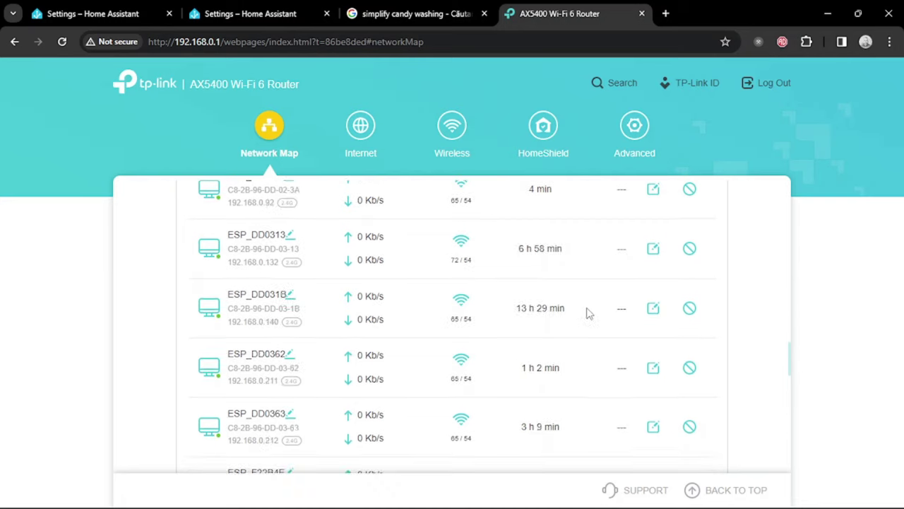
scroll(589, 313, "down", 4)
scroll(589, 312, "up", 2)
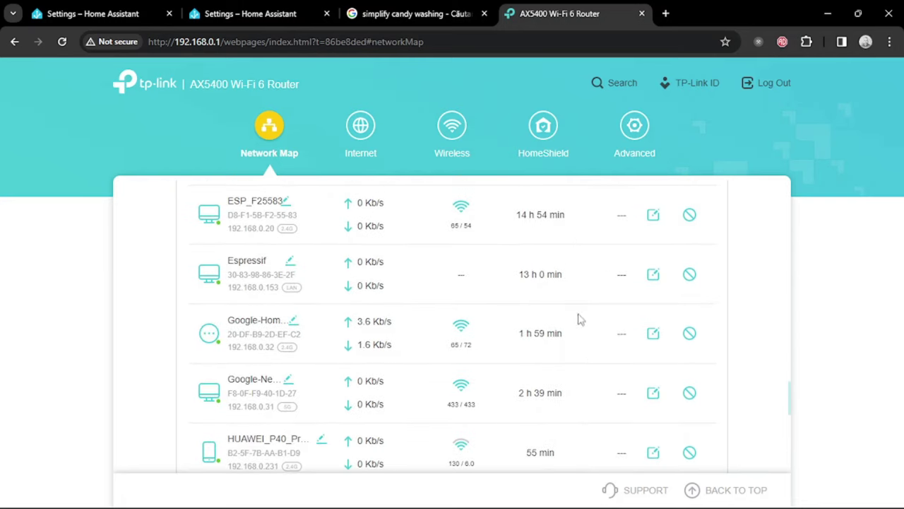
left_click_drag(281, 292, 231, 288)
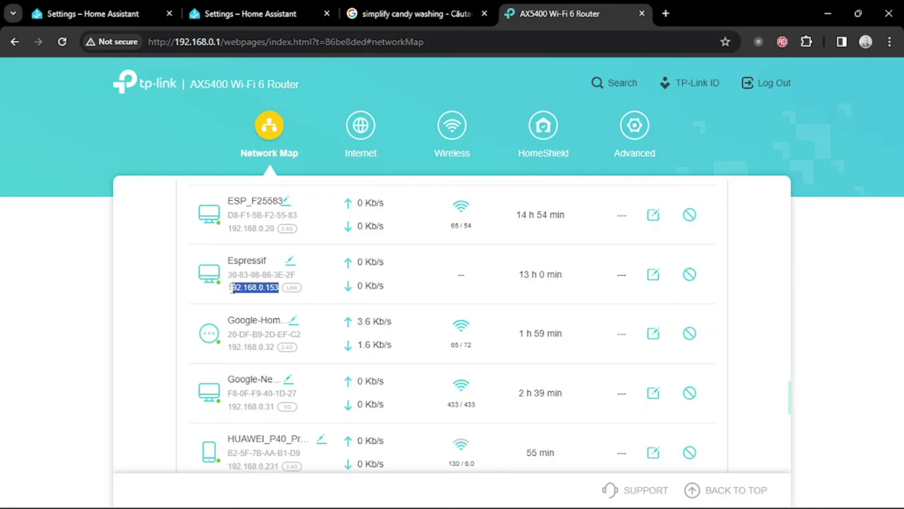
triple_click(230, 288)
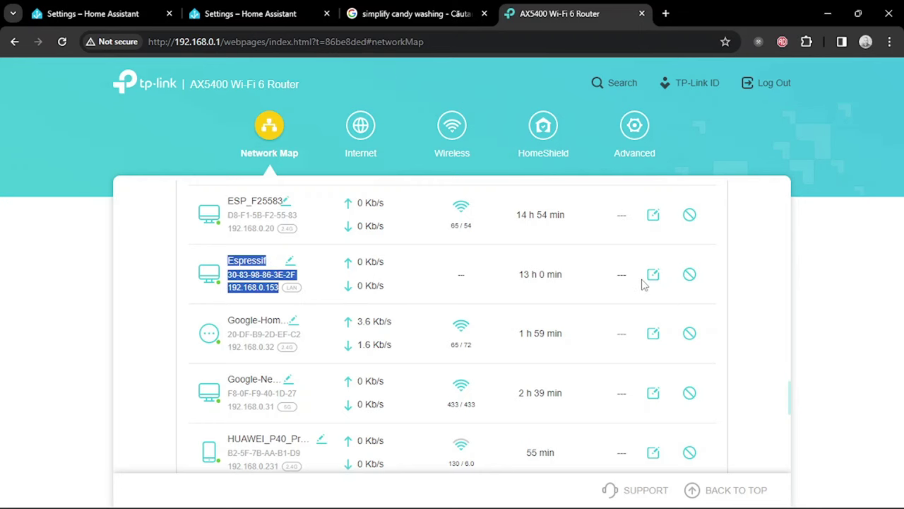
scroll(512, 280, "down", 10)
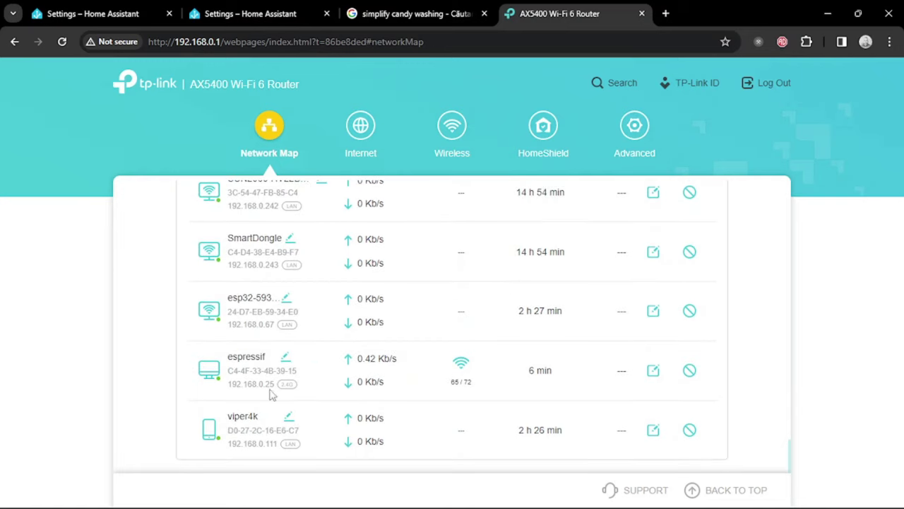
left_click_drag(274, 383, 232, 385)
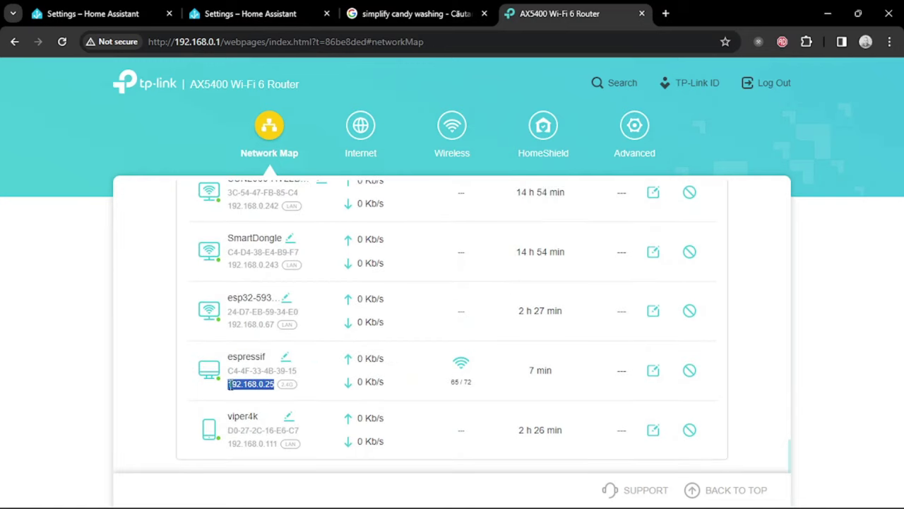
right_click(245, 384)
left_click(259, 246)
Step: Back in Home Assistant, submit the copied address as the Candy device's IP and finish the setup with the washing machine in the Bathroom area
left_click(100, 10)
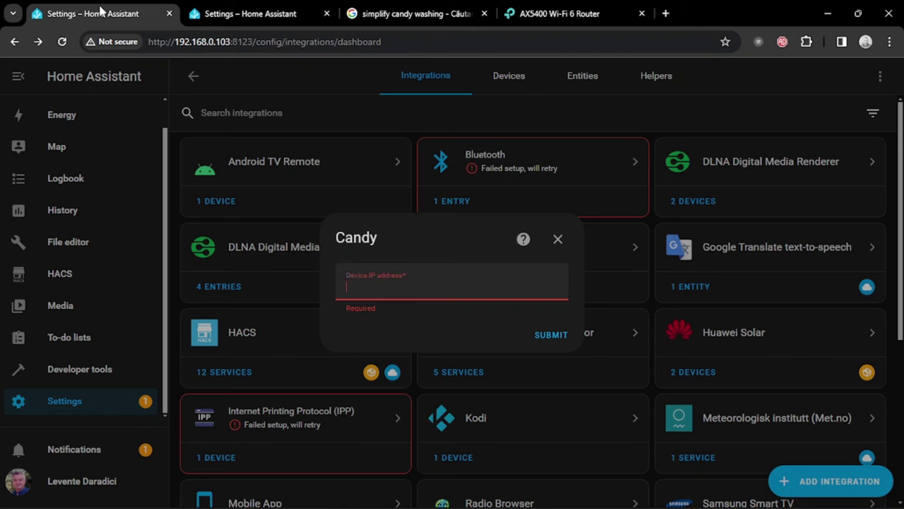
right_click(492, 285)
left_click(558, 161)
left_click(551, 334)
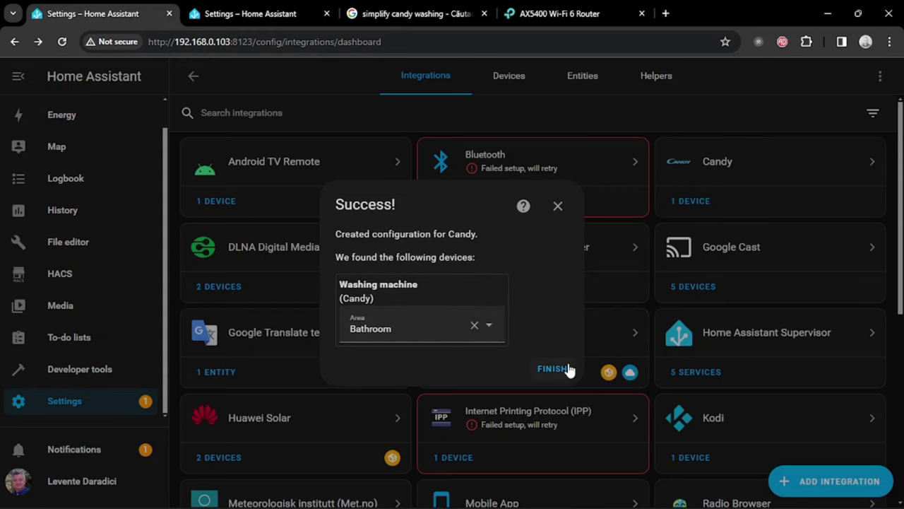
left_click(554, 369)
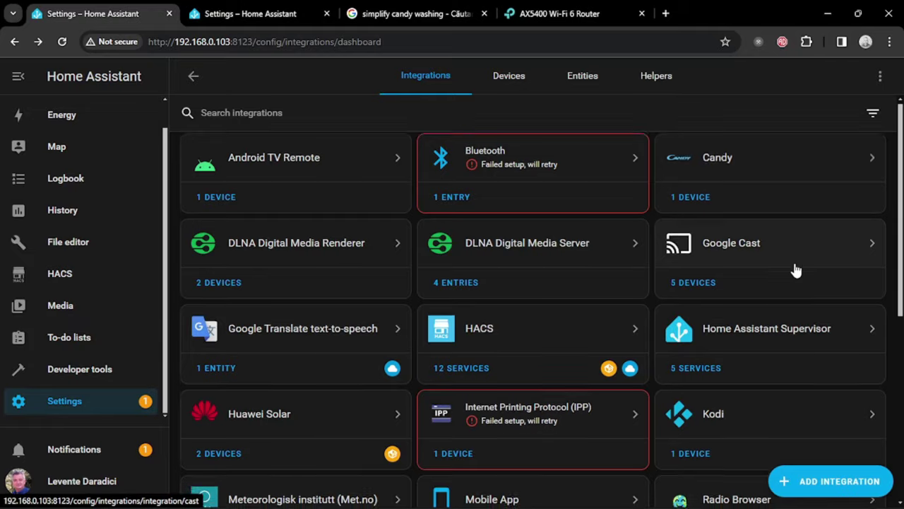
Step: Open the new Candy integration from the integrations overview and list its entities
scroll(777, 267, "down", 4)
scroll(657, 265, "up", 4)
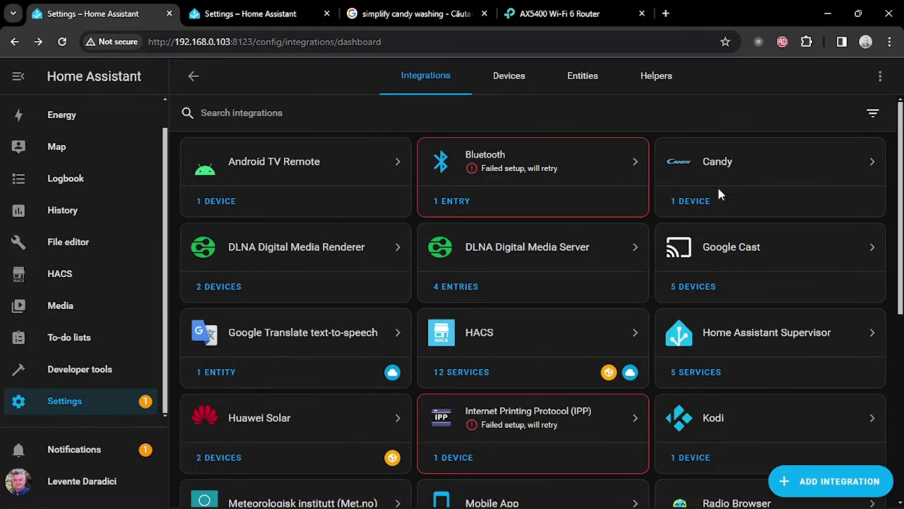
left_click(855, 174)
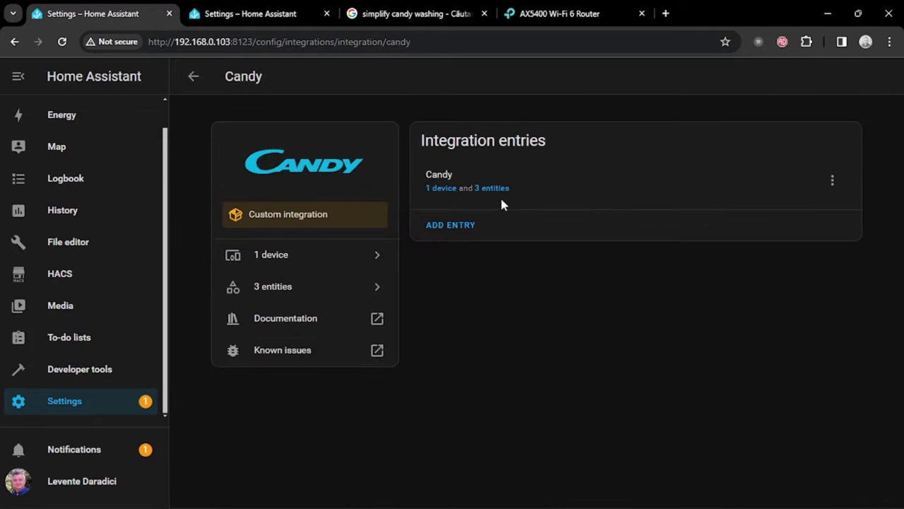
left_click(497, 190)
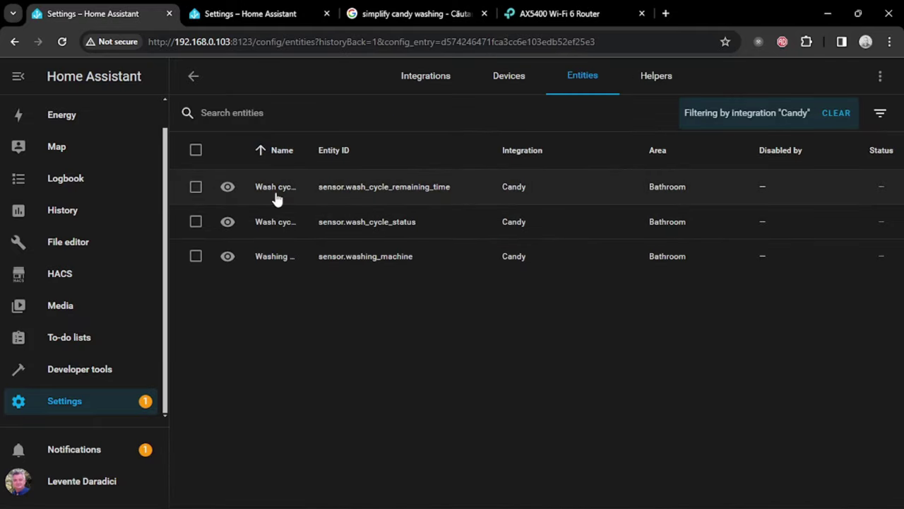
Step: Check the details of the wash cycle remaining time, wash cycle status and washing machine entities one after another
left_click(276, 196)
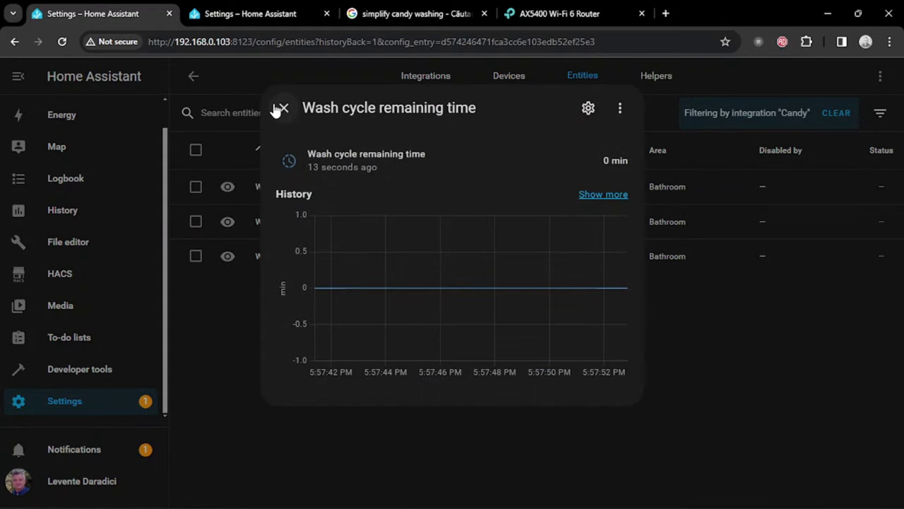
left_click(283, 110)
left_click(272, 224)
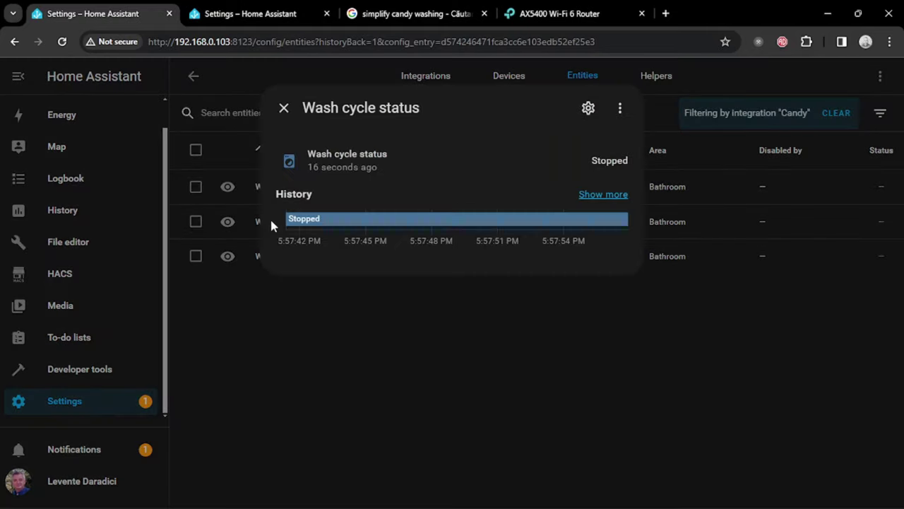
left_click(281, 111)
left_click(272, 256)
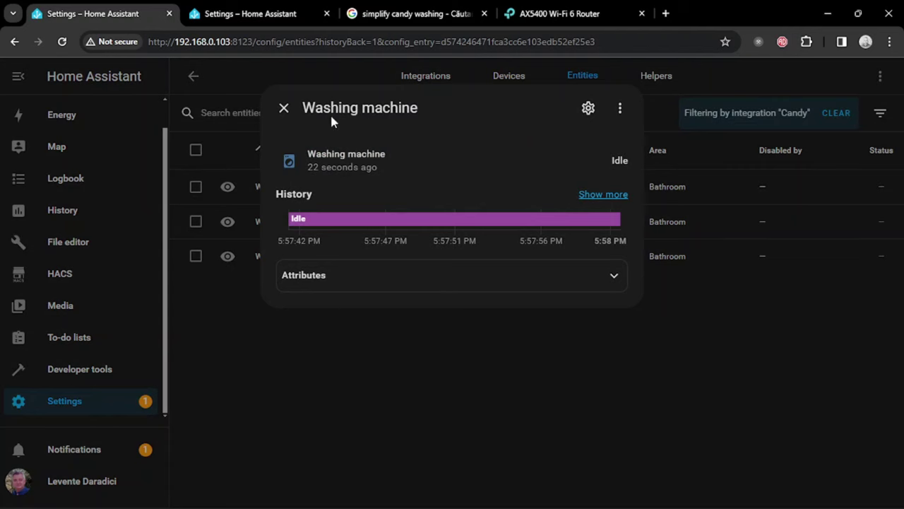
left_click(283, 107)
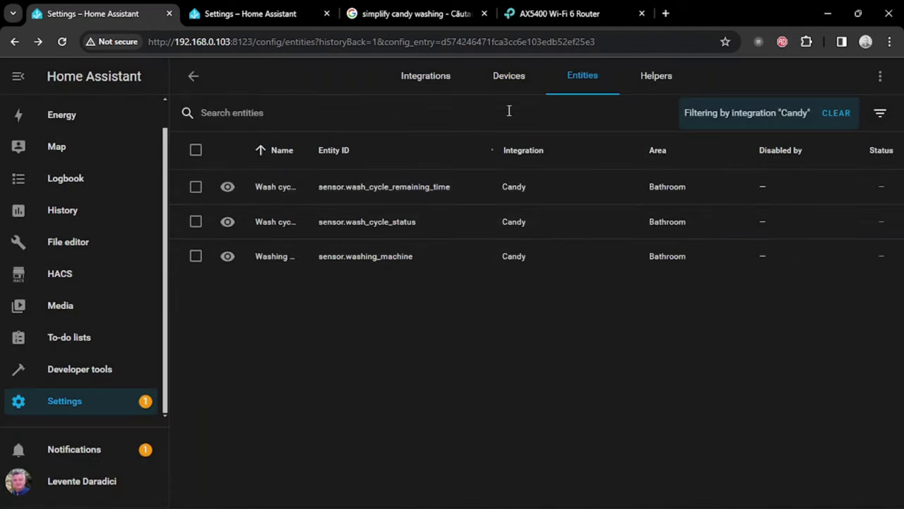
Step: Enable all three Candy entities at once and confirm the change
left_click(196, 150)
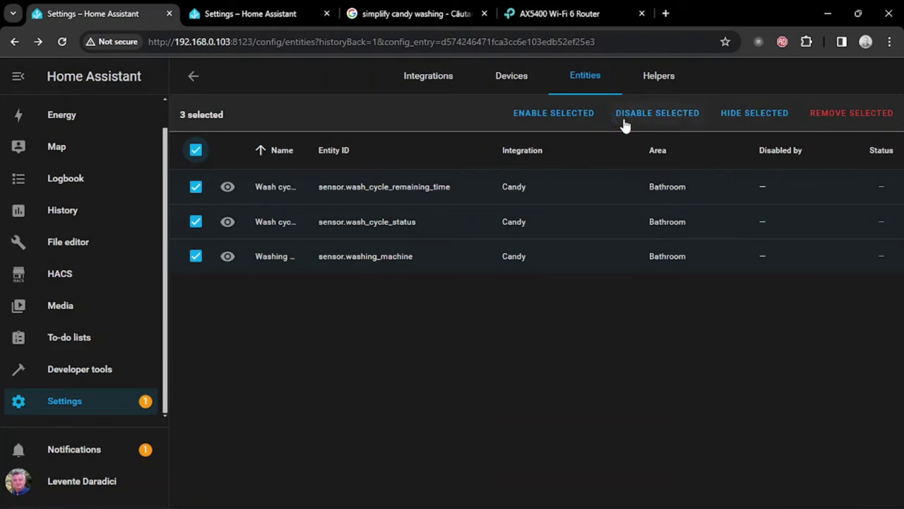
left_click(570, 119)
left_click(600, 331)
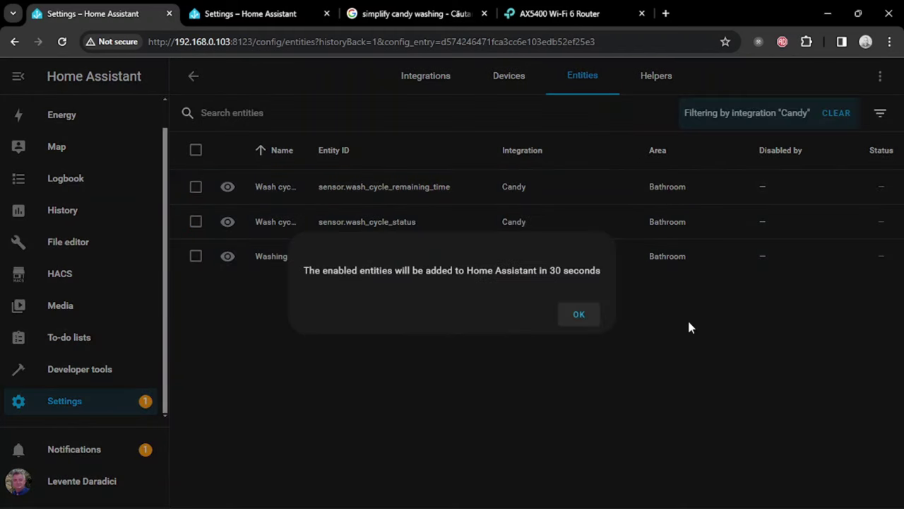
left_click(582, 316)
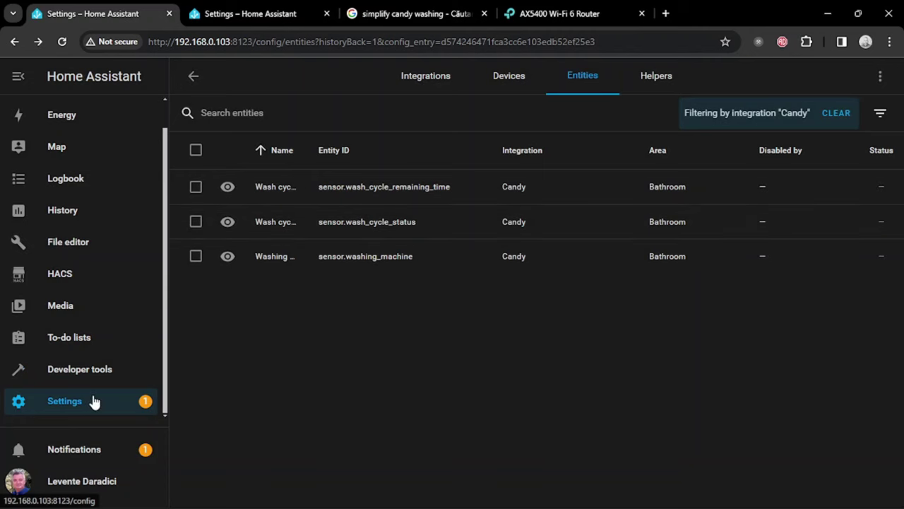
Step: Do a full restart of Home Assistant from the developer tools and confirm it
left_click(80, 369)
left_click(844, 291)
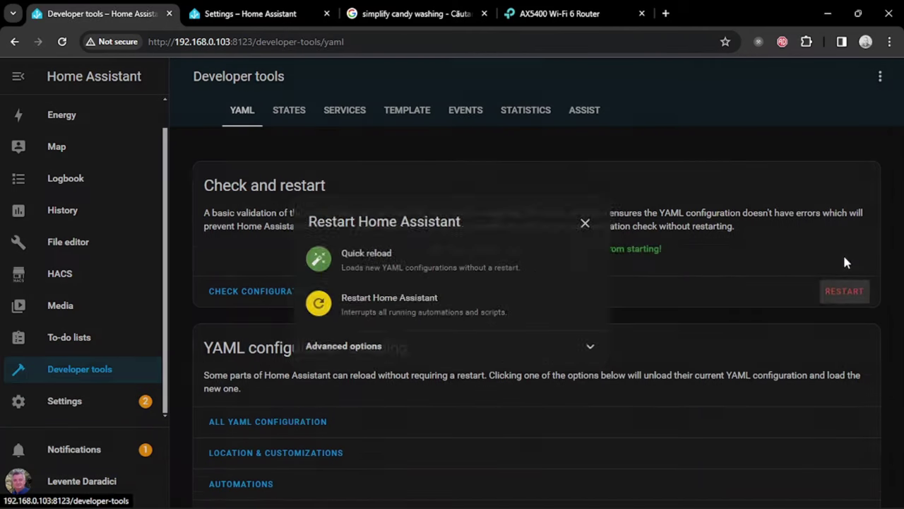
left_click(466, 303)
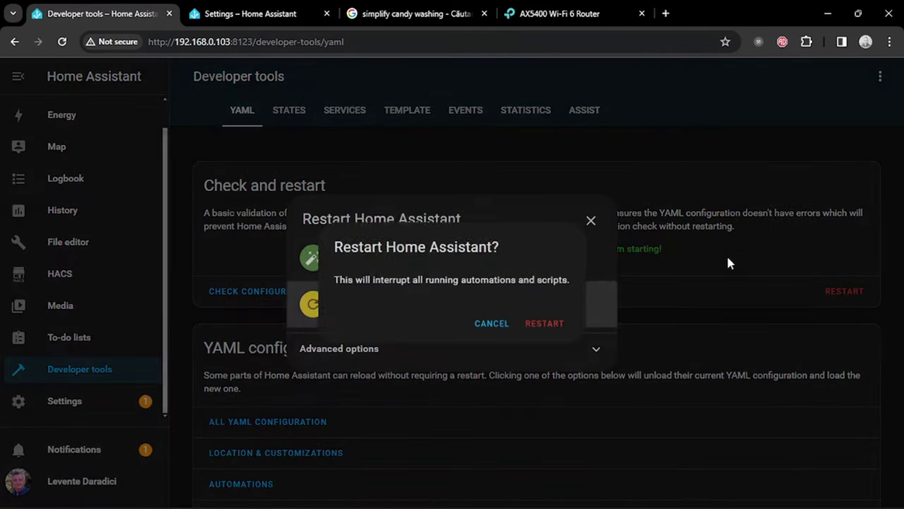
left_click(544, 323)
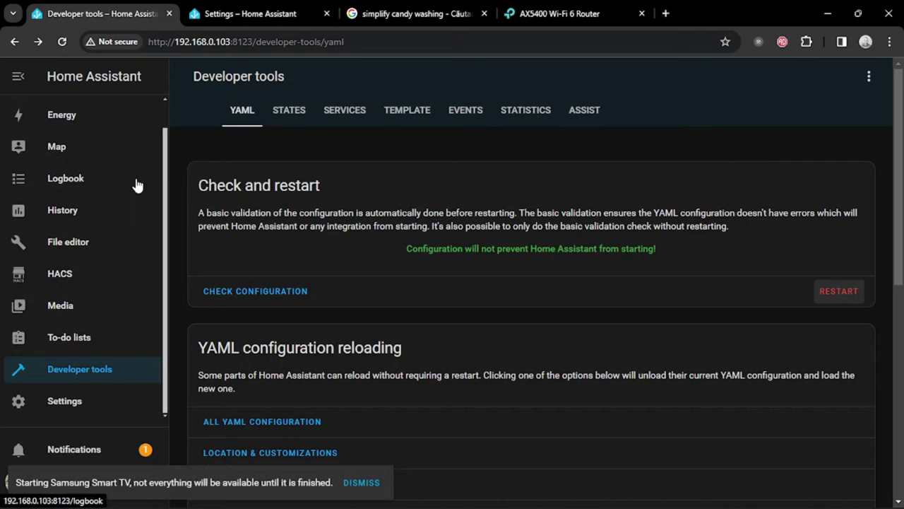
Step: Reopen the Candy integration under Devices & services and list its entities again
left_click(88, 404)
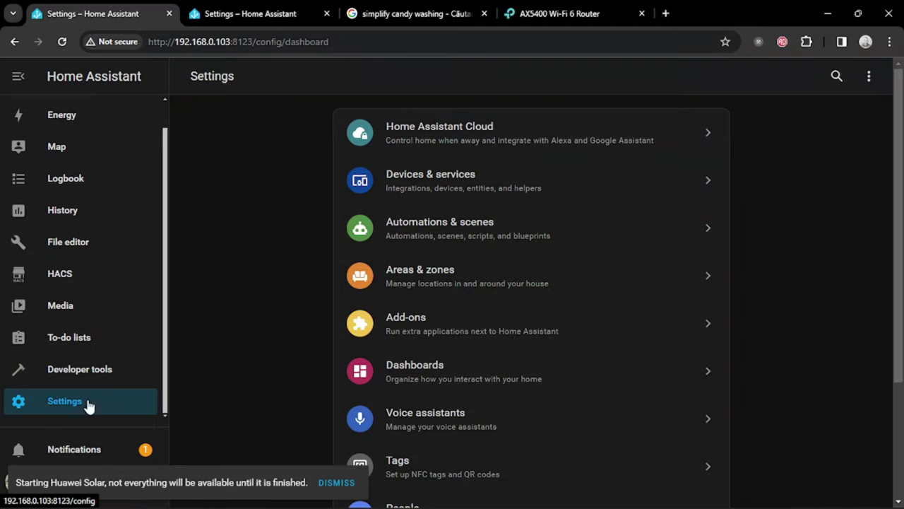
left_click(559, 192)
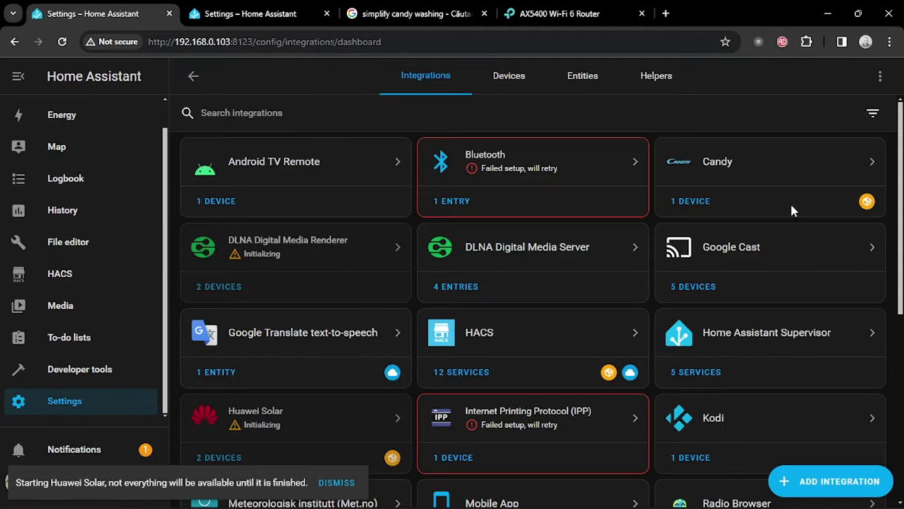
left_click(777, 171)
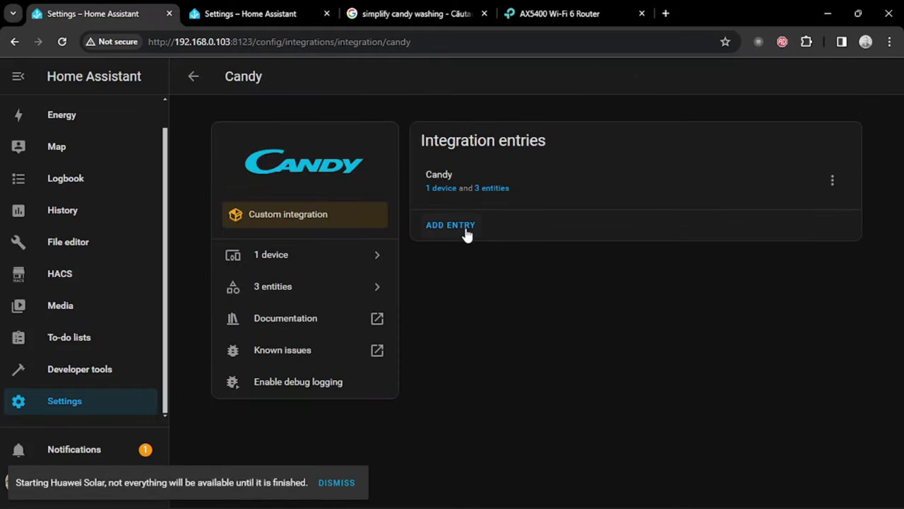
left_click(292, 287)
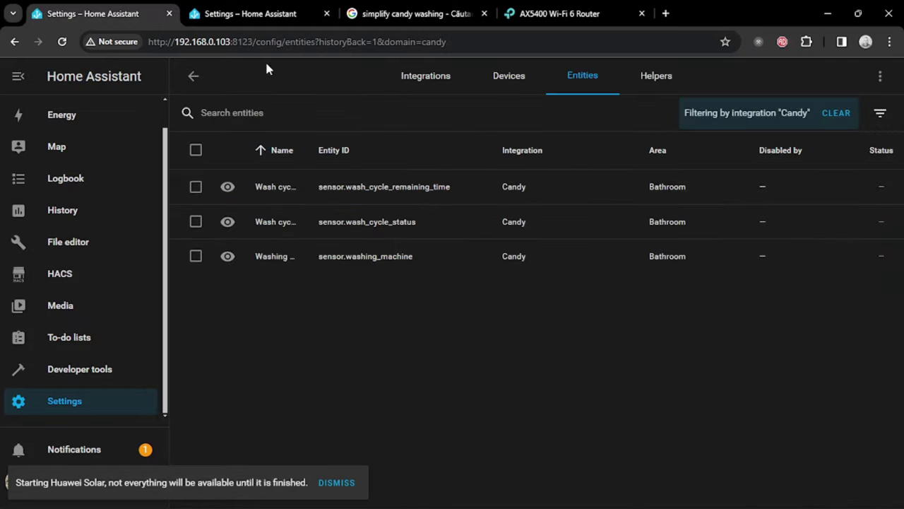
Step: Open the washing machine device of the Candy integration and add its suggested sensor card to the dashboard
left_click(193, 79)
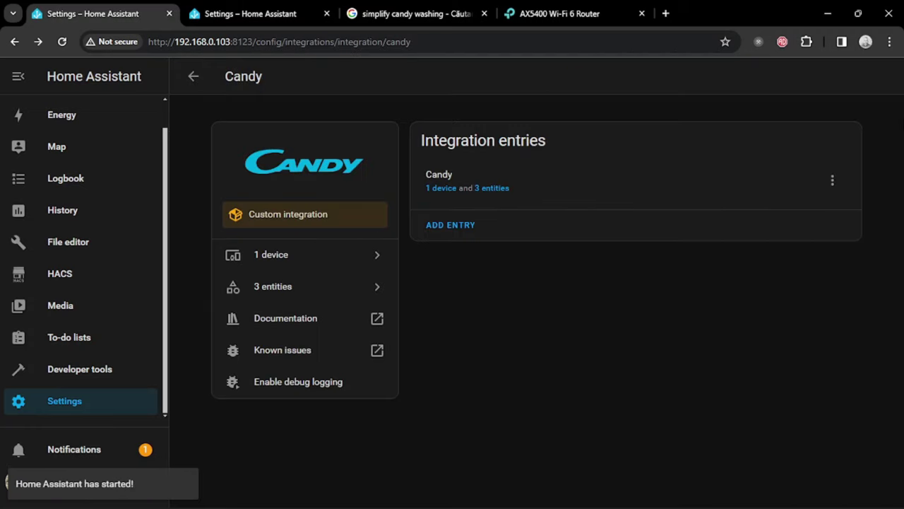
left_click(834, 182)
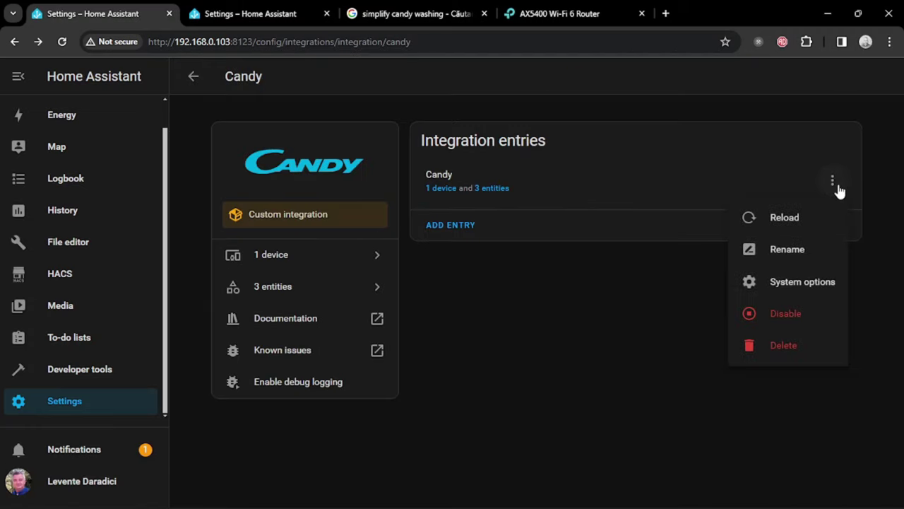
left_click(509, 296)
left_click(441, 190)
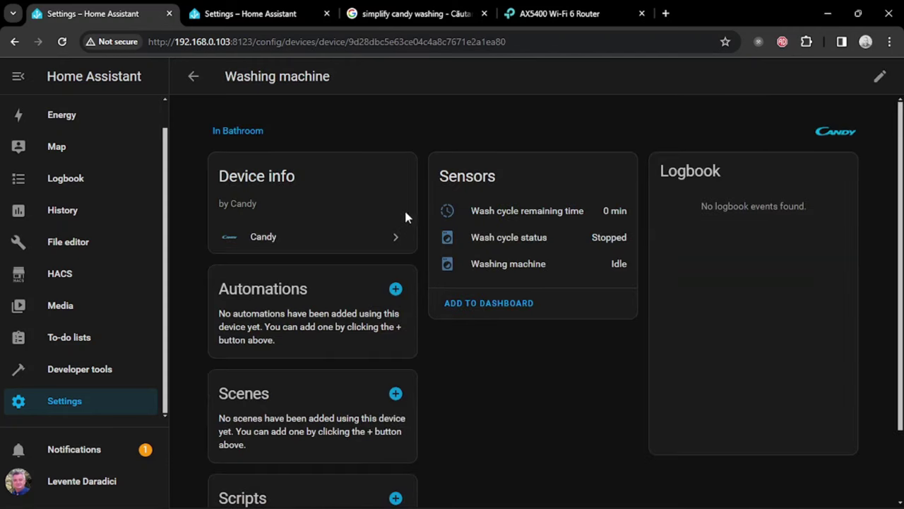
left_click(494, 312)
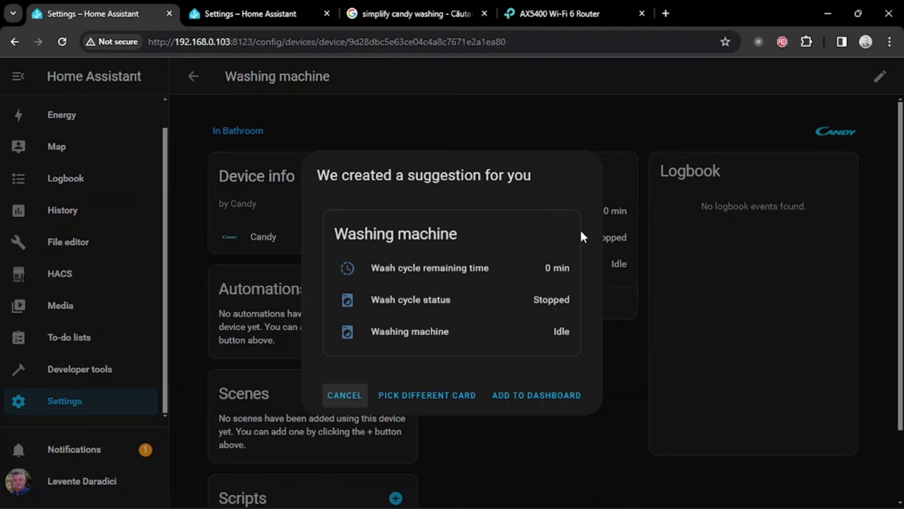
left_click(516, 404)
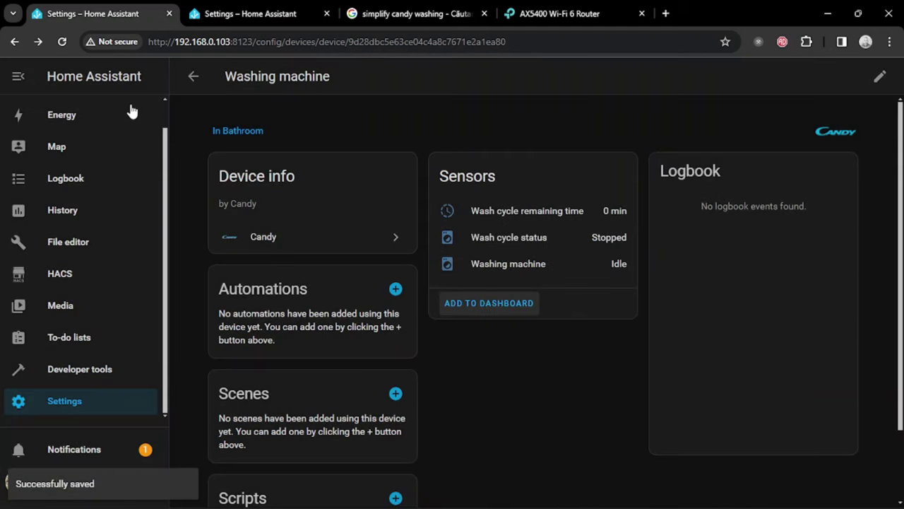
Step: Edit the Overview dashboard and move the Washing machine card to position 3
scroll(111, 145, "up", 2)
left_click(87, 119)
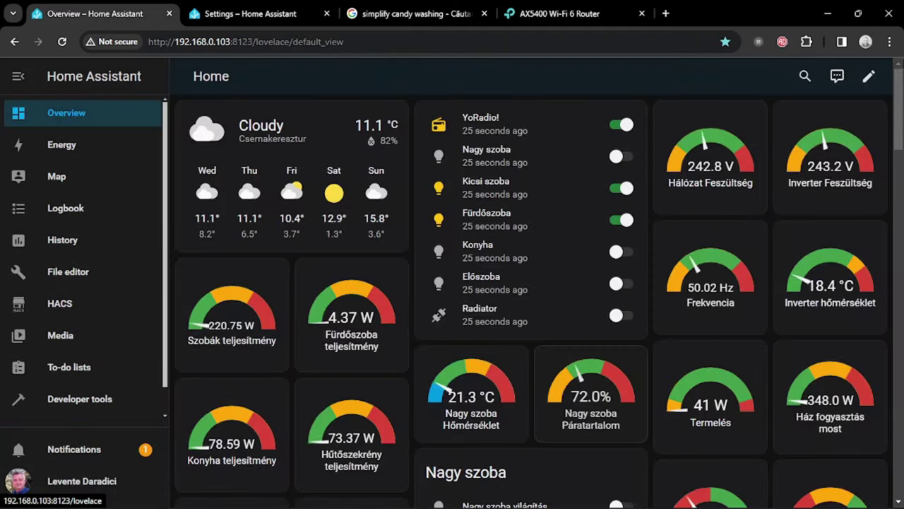
left_click_drag(898, 123, 899, 455)
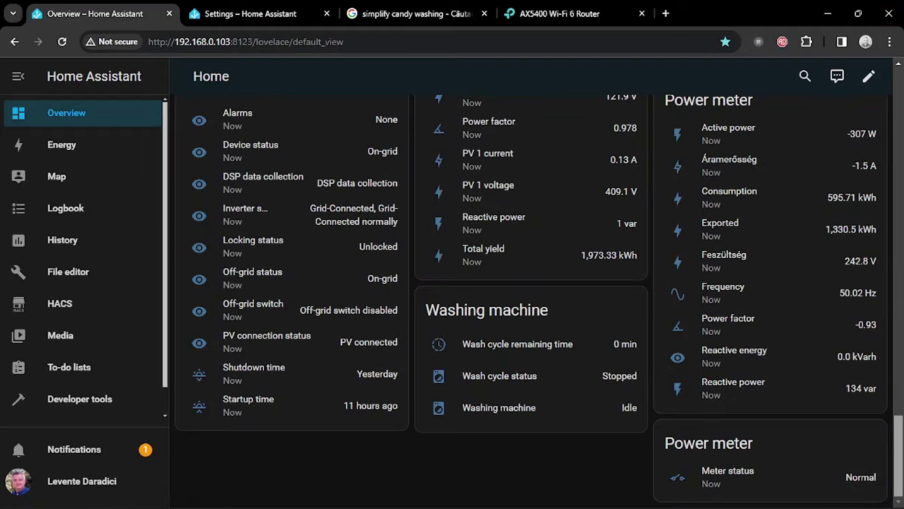
left_click(868, 76)
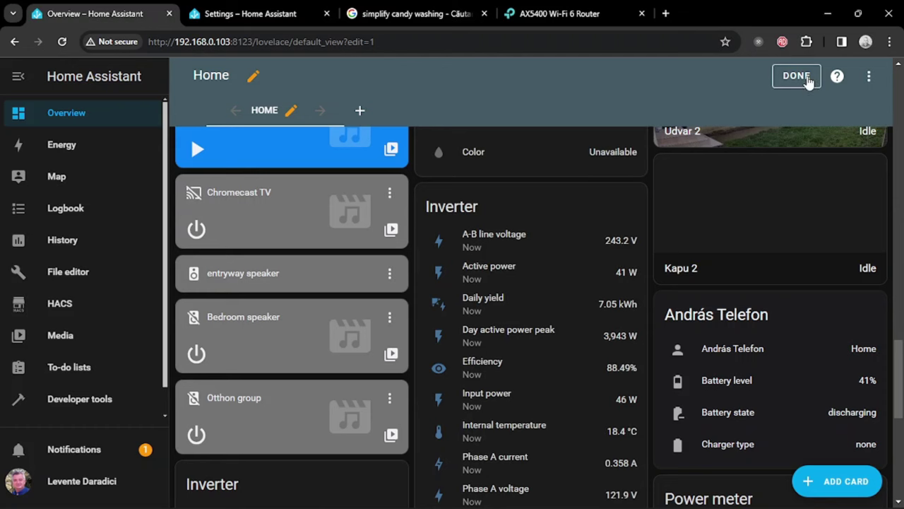
left_click_drag(900, 365, 900, 459)
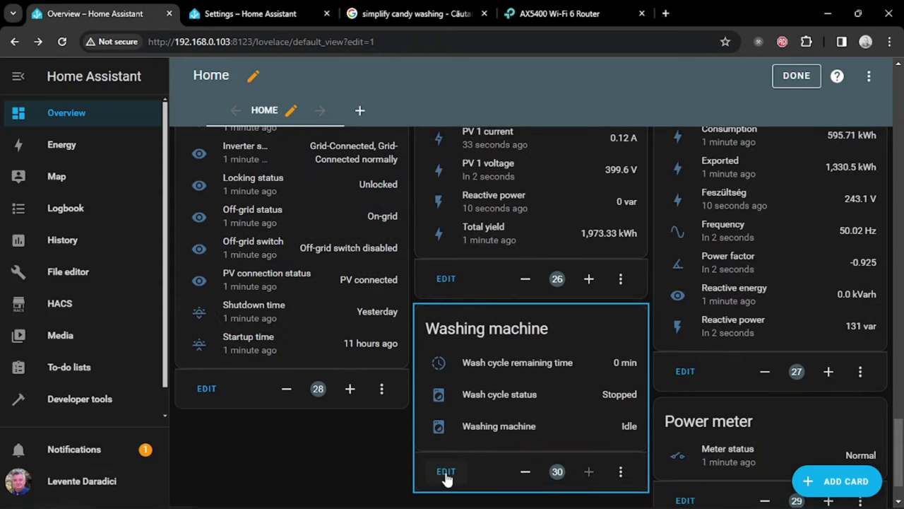
left_click(556, 474)
type("3")
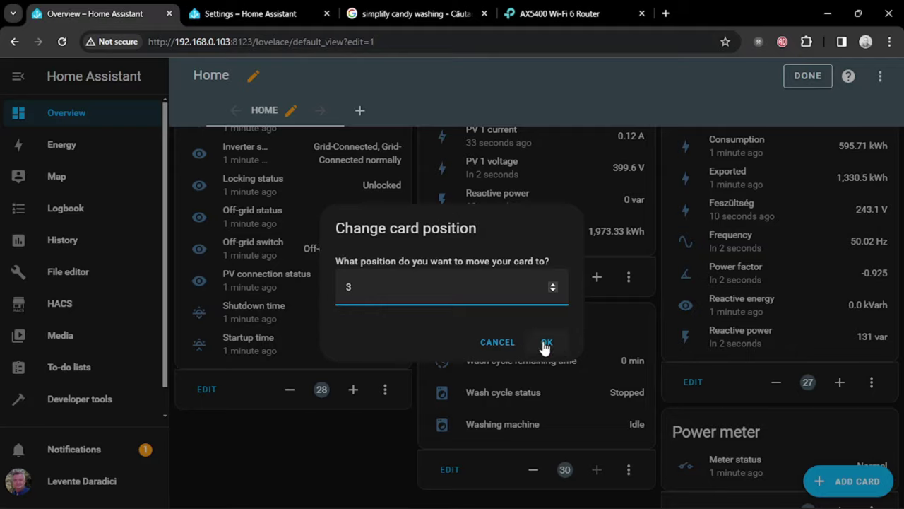
left_click(547, 344)
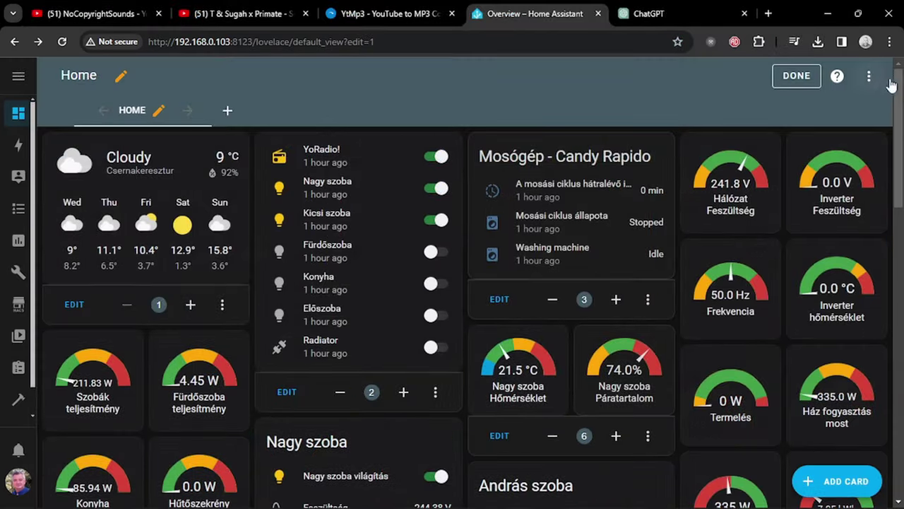
Step: Add a Grid card to the Home view
scroll(834, 424, "down", 10)
left_click(853, 490)
left_click_drag(777, 185, 837, 397)
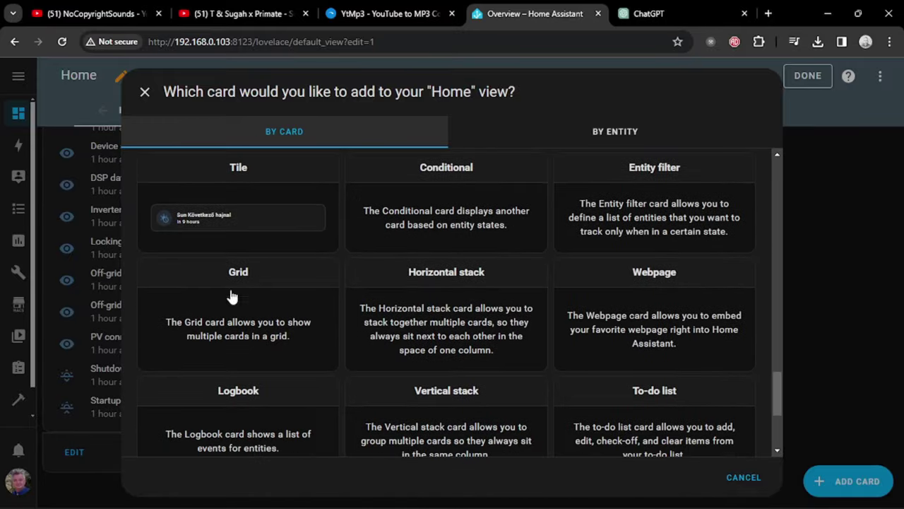
left_click(245, 323)
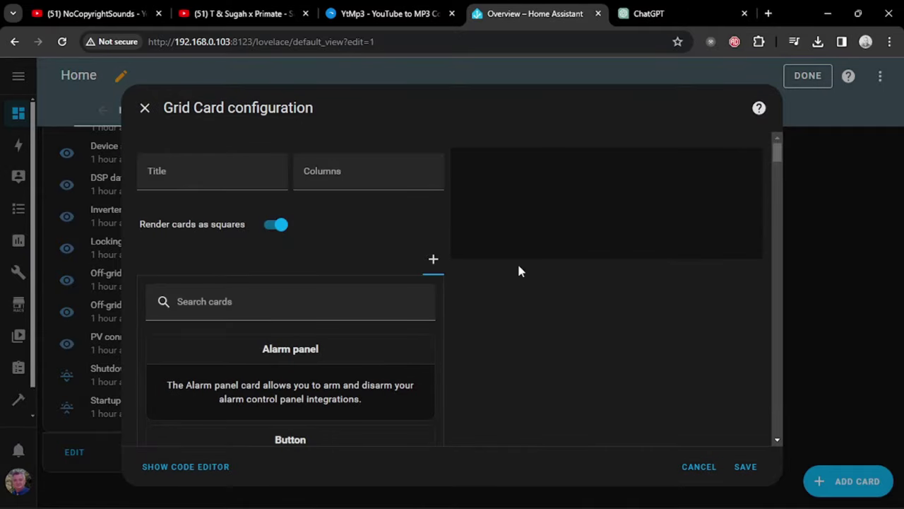
Step: Title the grid card Candy Rapido
left_click(236, 180)
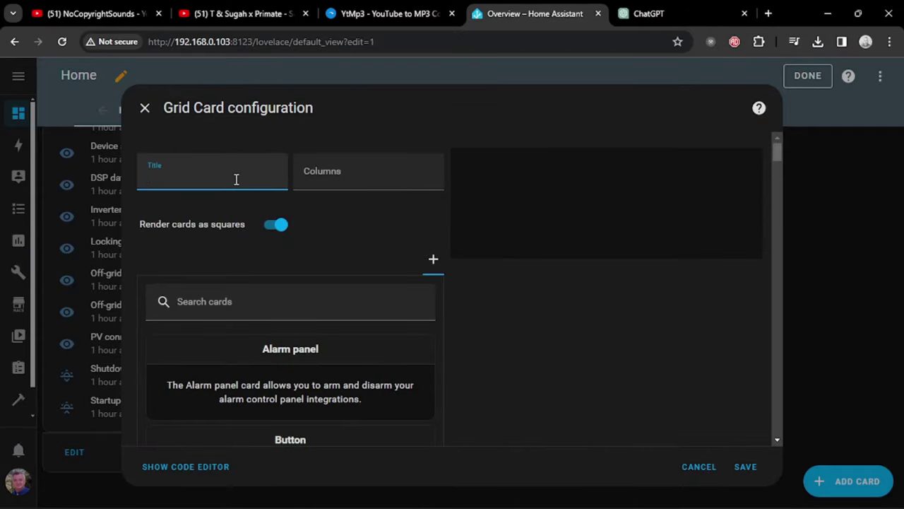
type("Washing")
key("BackSpace")
key("BackSpace")
key("BackSpace")
key("BackSpace")
key("BackSpace")
key("BackSpace")
key("BackSpace")
type("Candy Rapido")
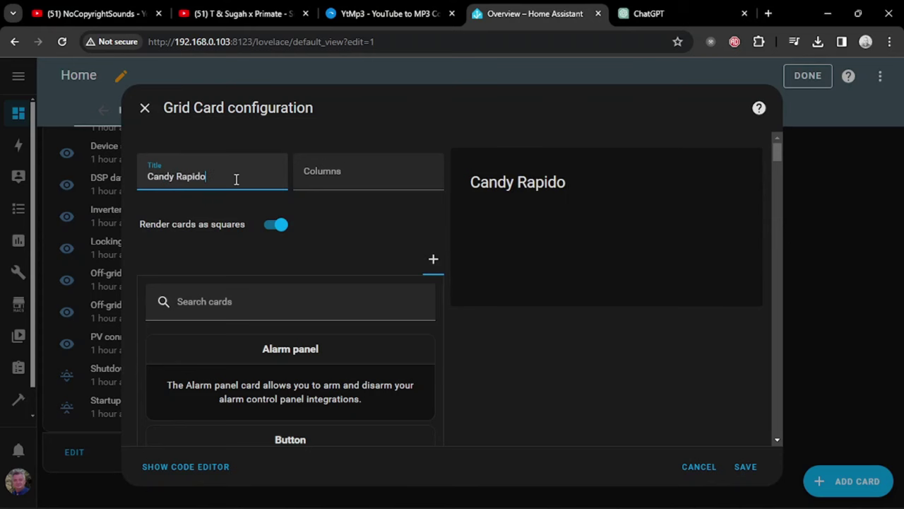
left_click(373, 172)
left_click(376, 250)
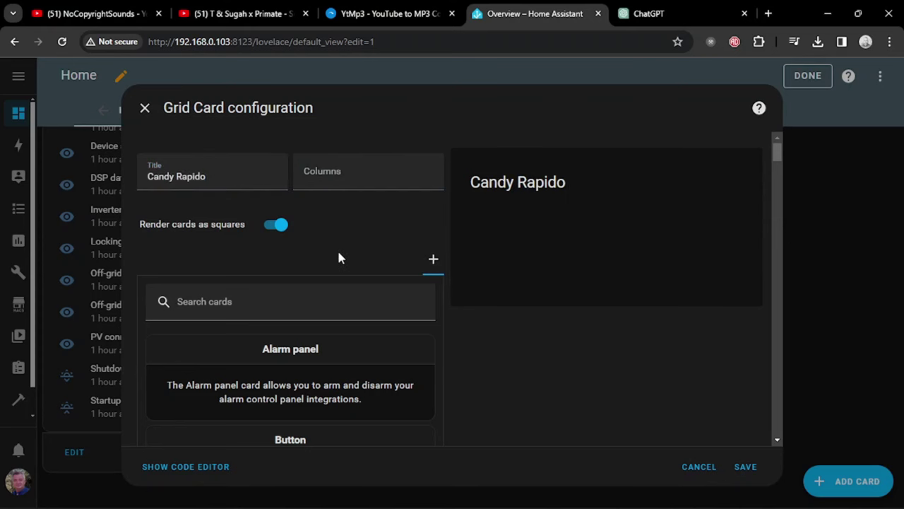
Step: Add an Entity card to the grid and assign it the Washing machine entity
scroll(333, 253, "down", 1)
scroll(351, 286, "down", 2)
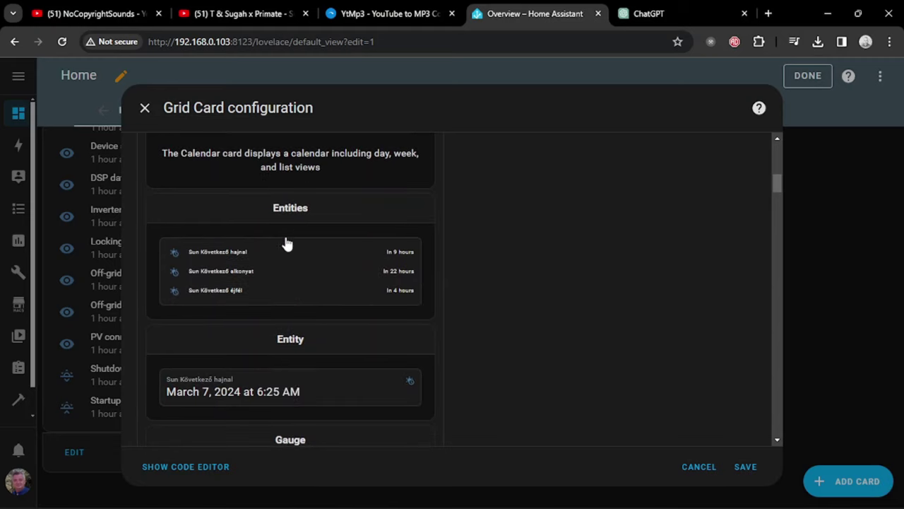
left_click(309, 391)
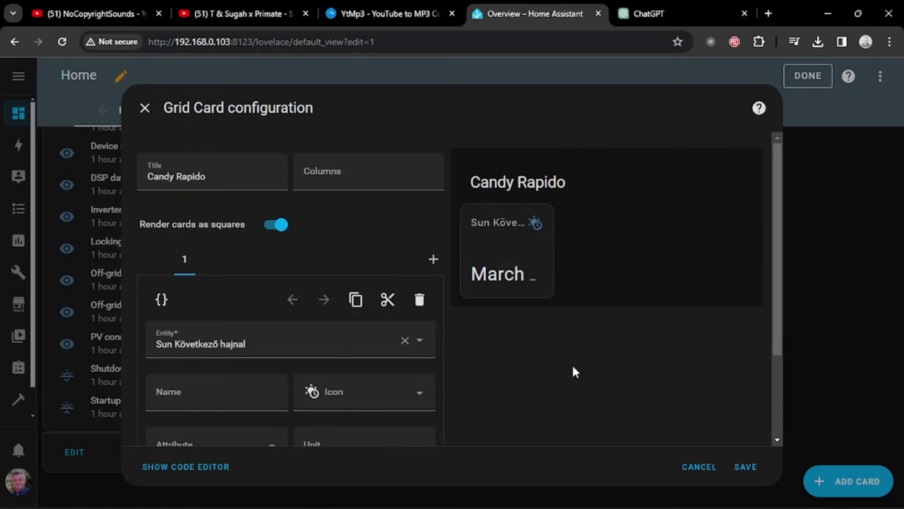
left_click(405, 340)
type("wash")
left_click(332, 485)
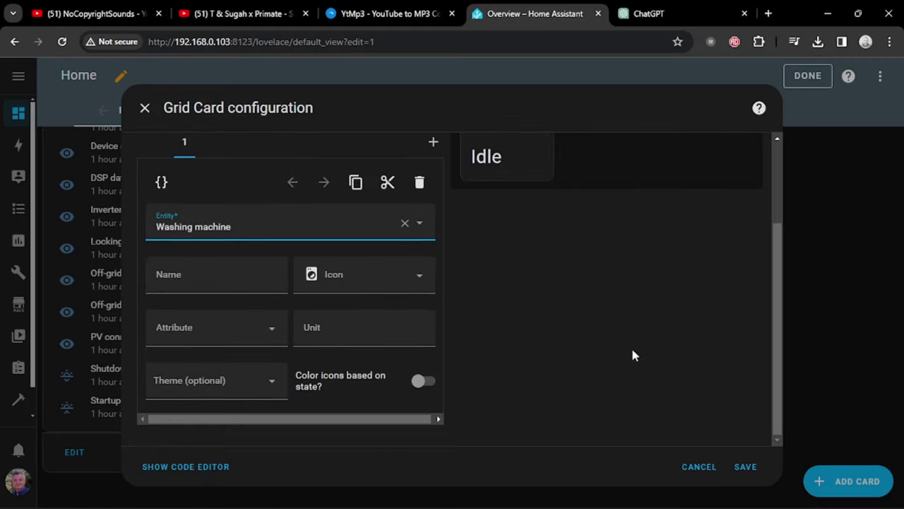
Step: Set the first card's attribute and name to Program, with the iOS Dark Mode theme and icons colored by state
left_click(274, 331)
left_click(212, 367)
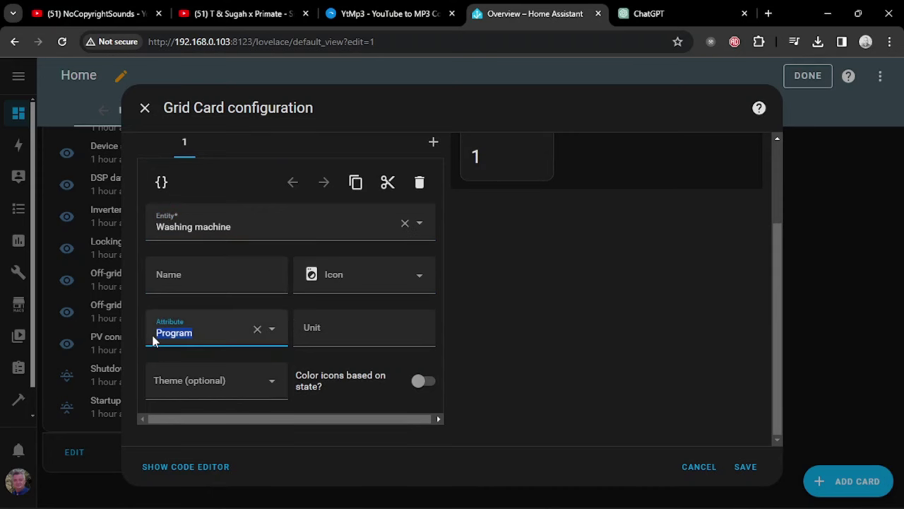
right_click(236, 280)
left_click(310, 179)
left_click(275, 384)
left_click(224, 439)
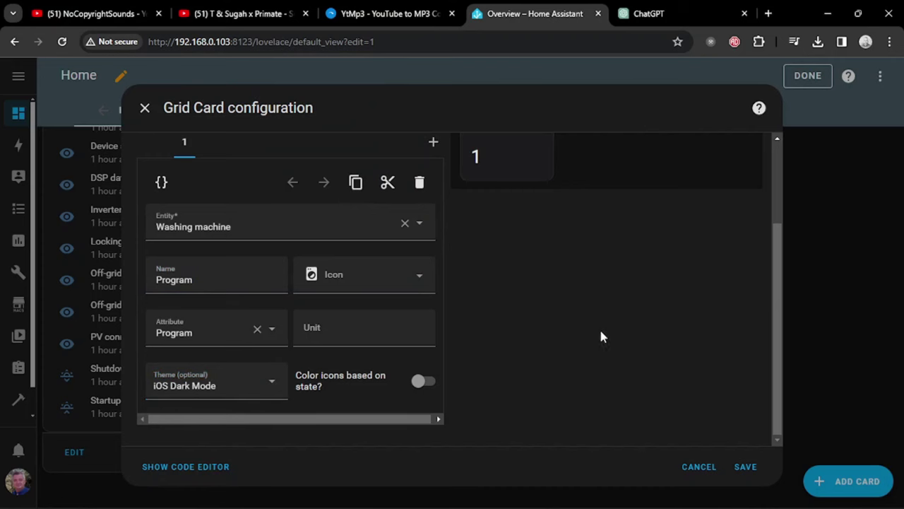
left_click(421, 382)
scroll(537, 346, "up", 3)
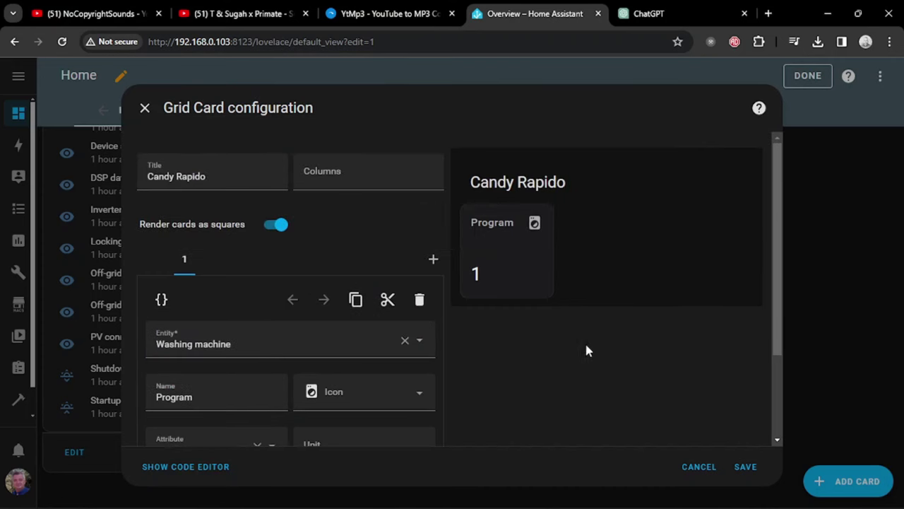
Step: Add a second Entity card to the grid and assign it the Washing machine entity
left_click(434, 262)
scroll(327, 318, "down", 8)
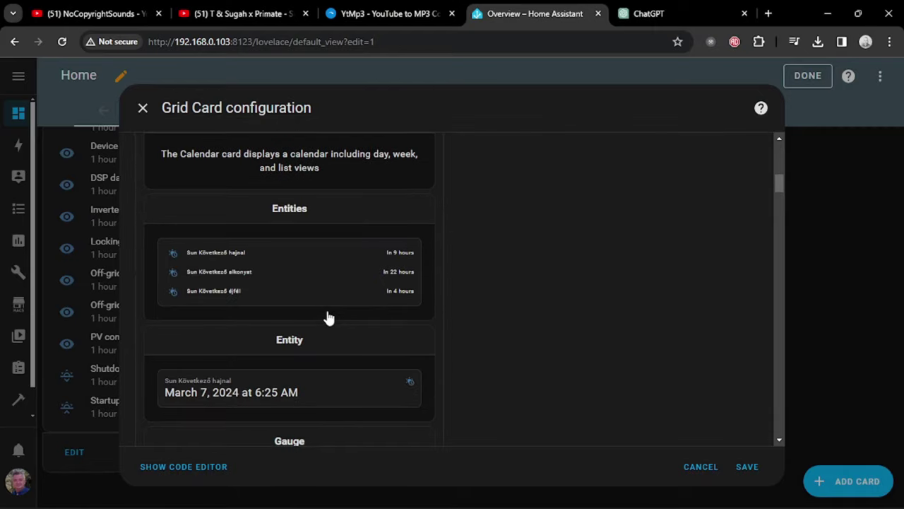
left_click(290, 393)
scroll(484, 332, "down", 3)
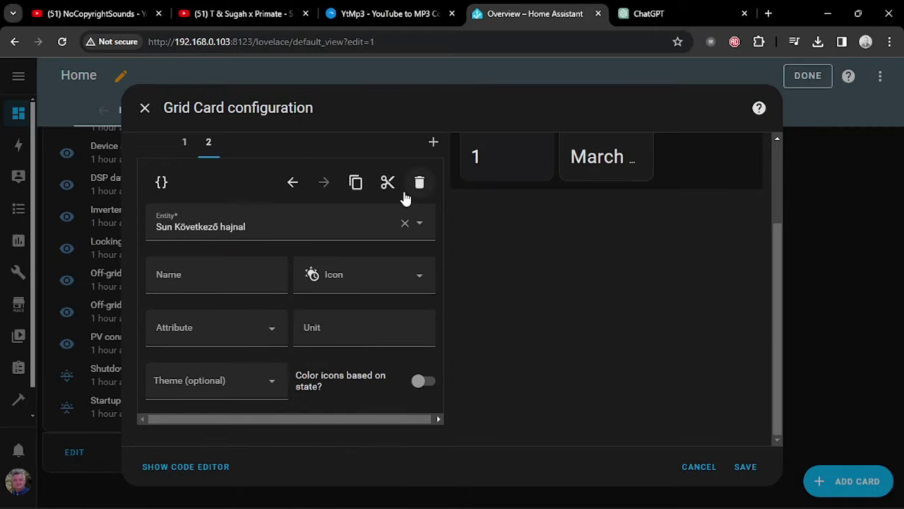
left_click(404, 224)
type("wa")
left_click(286, 373)
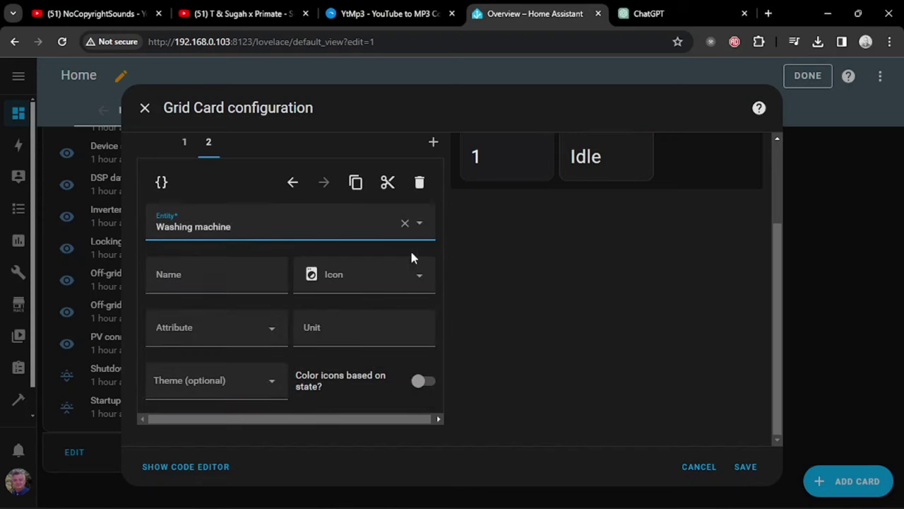
Step: Set the second card's attribute and name to Temperature, with the iOS Dark Mode theme and icons colored by state
left_click(267, 341)
left_click(204, 398)
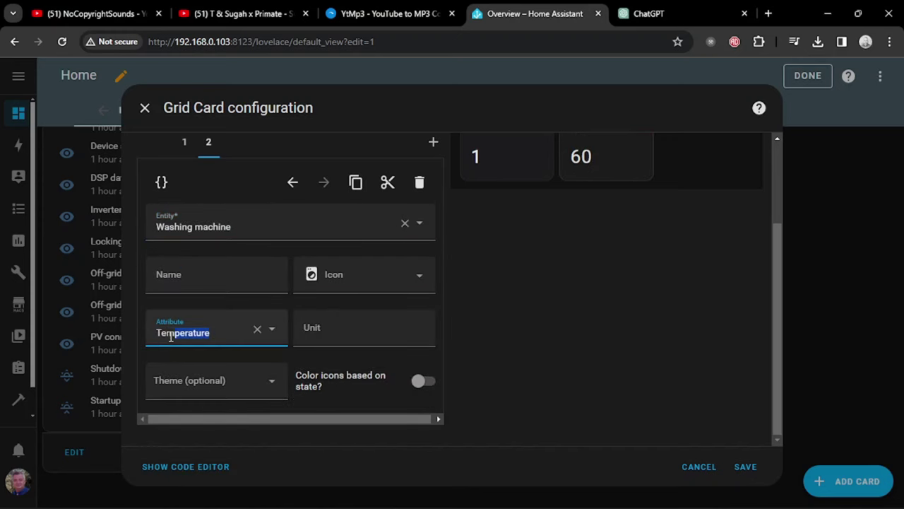
left_click_drag(170, 337, 159, 337)
left_click(238, 283)
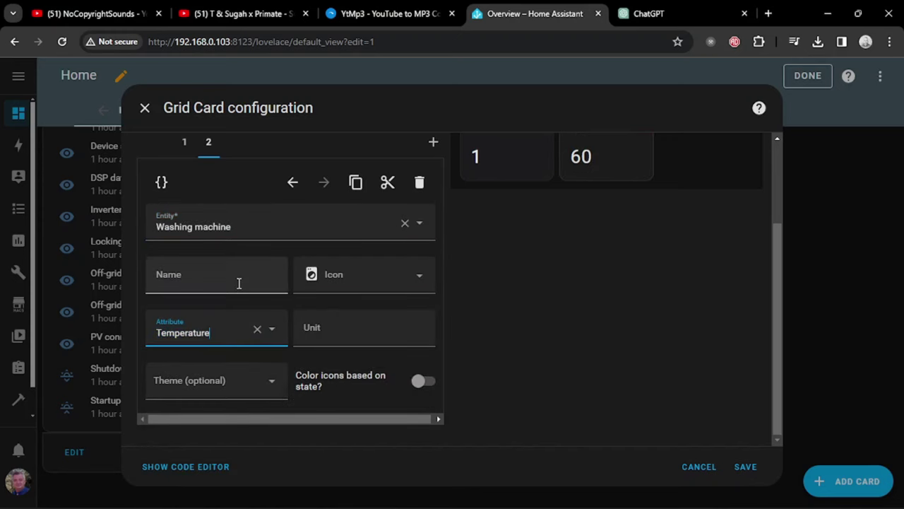
left_click(275, 385)
left_click(211, 447)
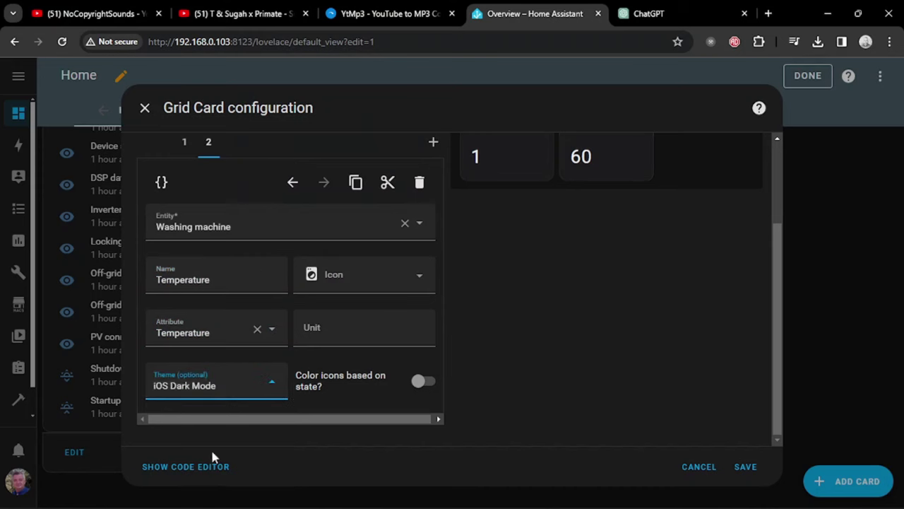
left_click(433, 382)
scroll(667, 320, "up", 2)
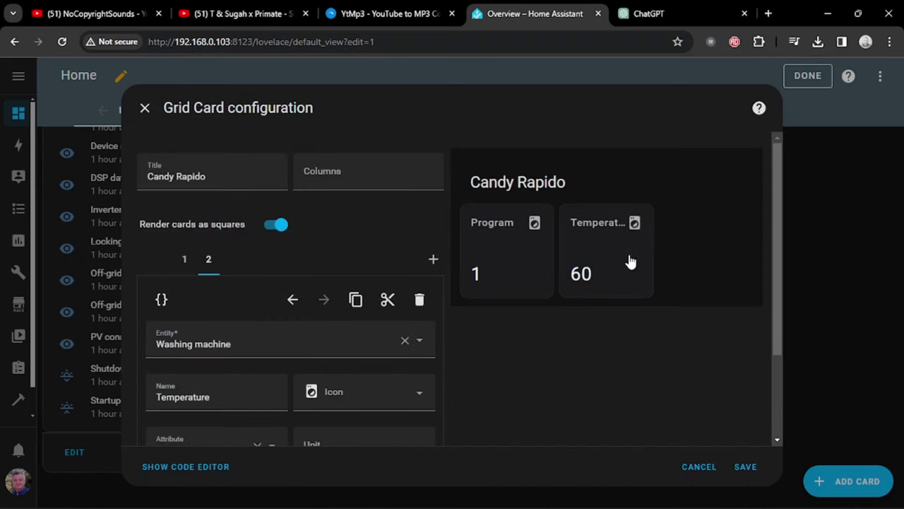
Step: Try different column counts for the grid card and settle on 3 columns
left_click(428, 175)
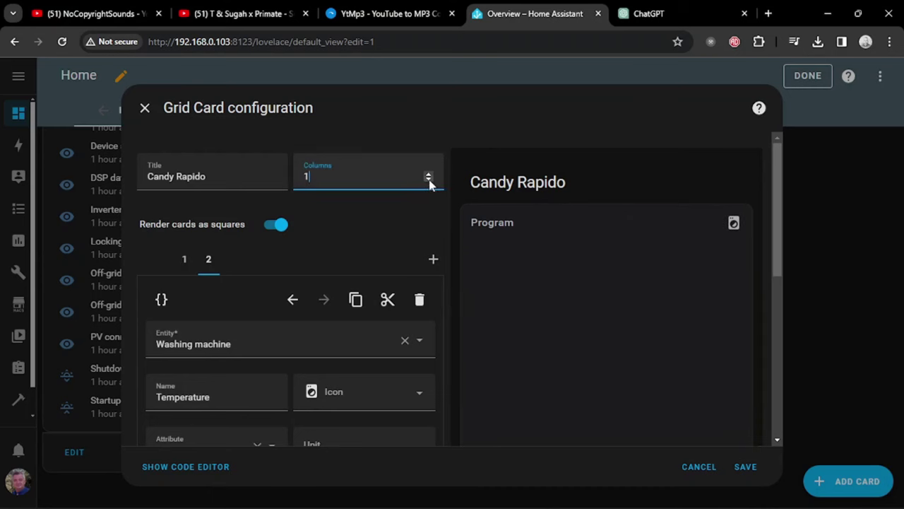
left_click(429, 174)
left_click(428, 175)
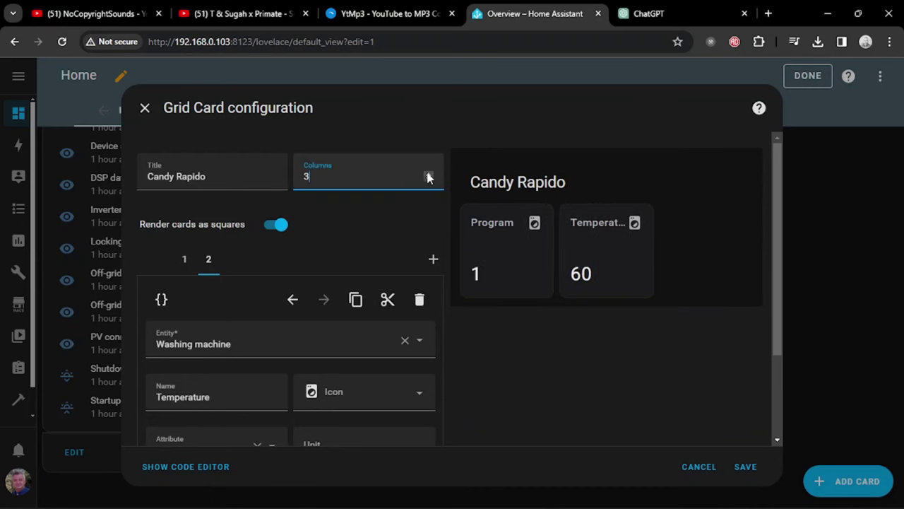
left_click(427, 181)
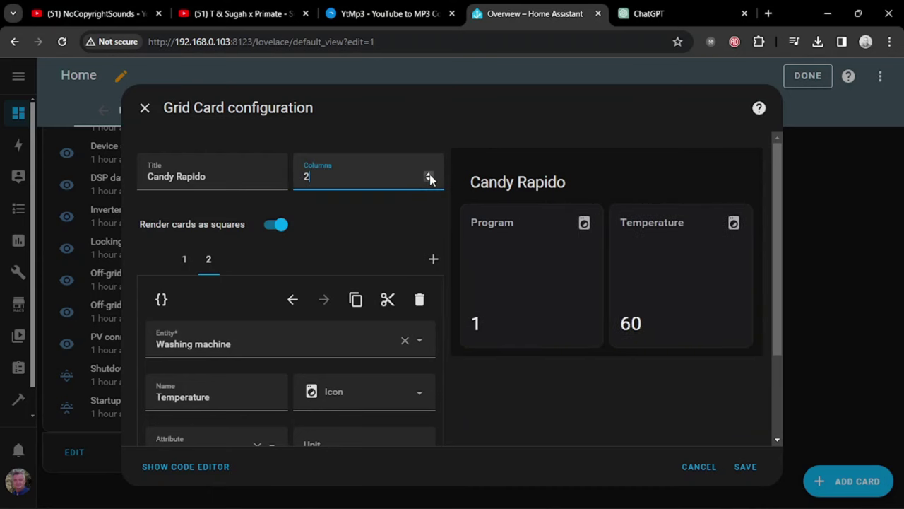
left_click(428, 175)
Step: Add a third Entity card to the grid and assign it the Washing machine entity
scroll(482, 325, "down", 2)
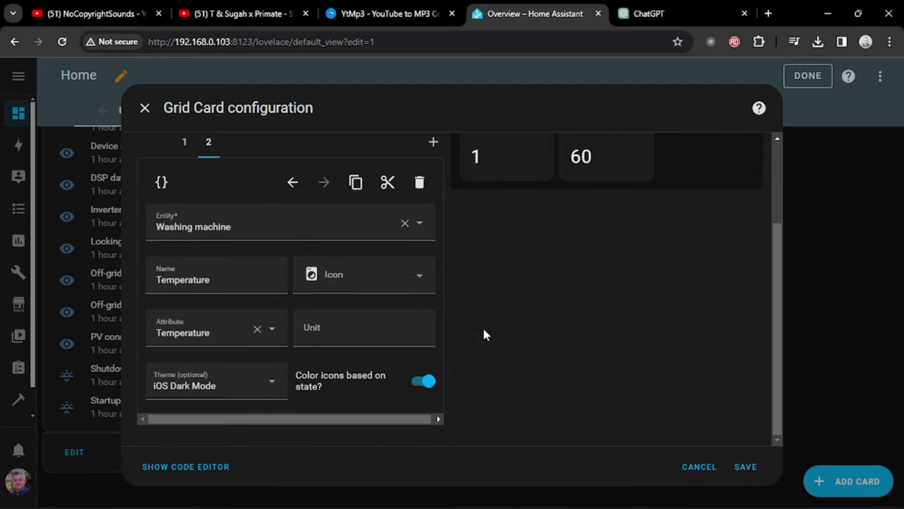
scroll(482, 325, "up", 1)
left_click(433, 208)
scroll(393, 249, "down", 5)
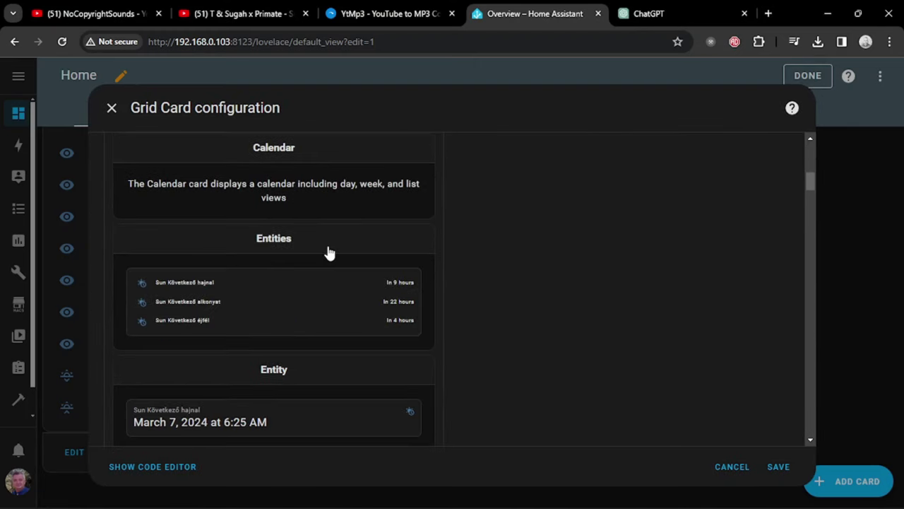
scroll(309, 316, "down", 2)
left_click(255, 295)
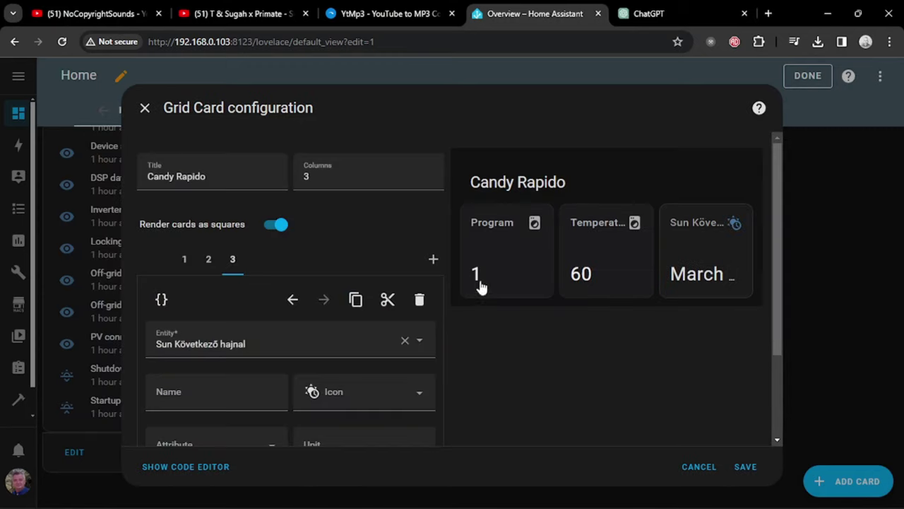
scroll(389, 240, "down", 1)
left_click(405, 280)
type("was")
left_click(240, 418)
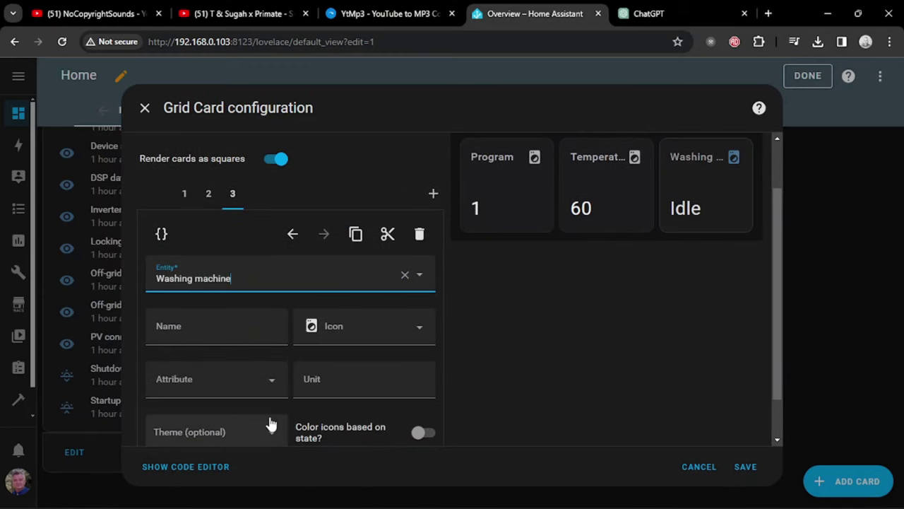
Step: Set the third card's attribute and name to Spin speed, with the iOS Dark Mode theme and icons colored by state
scroll(340, 296, "down", 1)
left_click(273, 330)
left_click(218, 435)
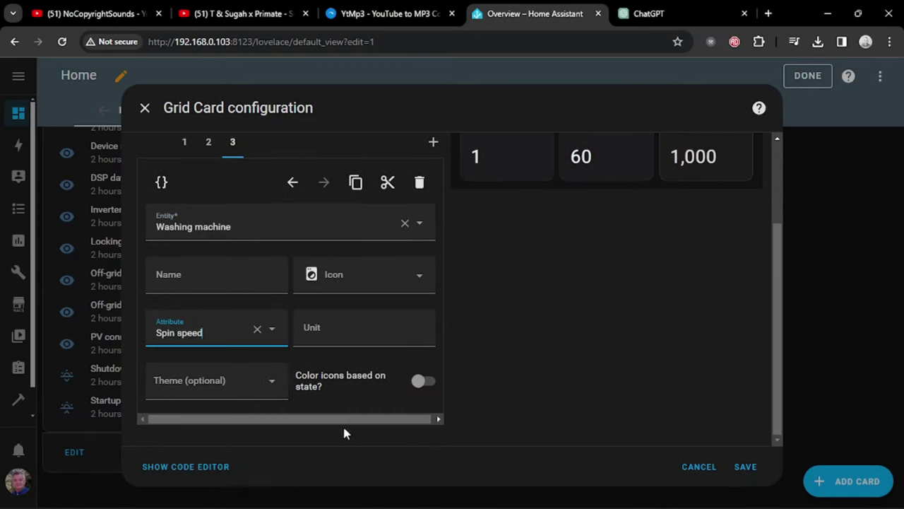
left_click(267, 382)
left_click(212, 431)
left_click(151, 337)
key("ctrl+c")
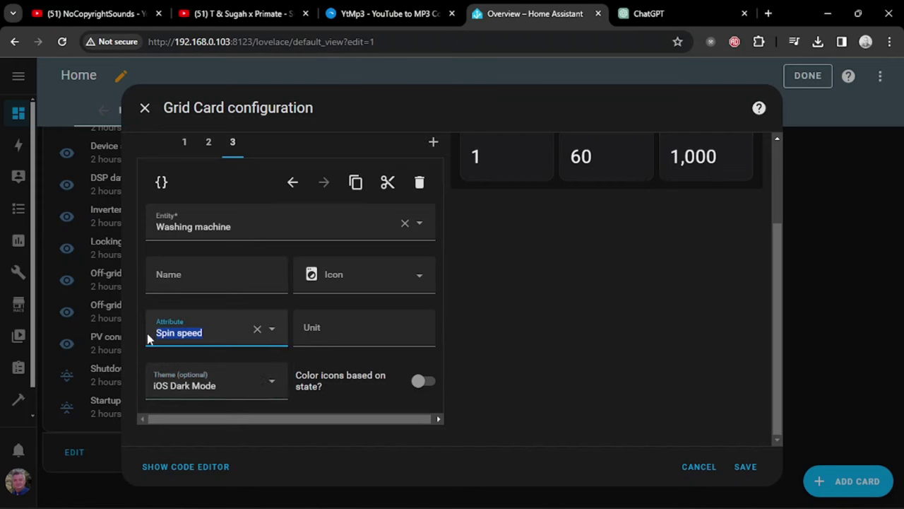
right_click(244, 283)
left_click(303, 163)
left_click(424, 381)
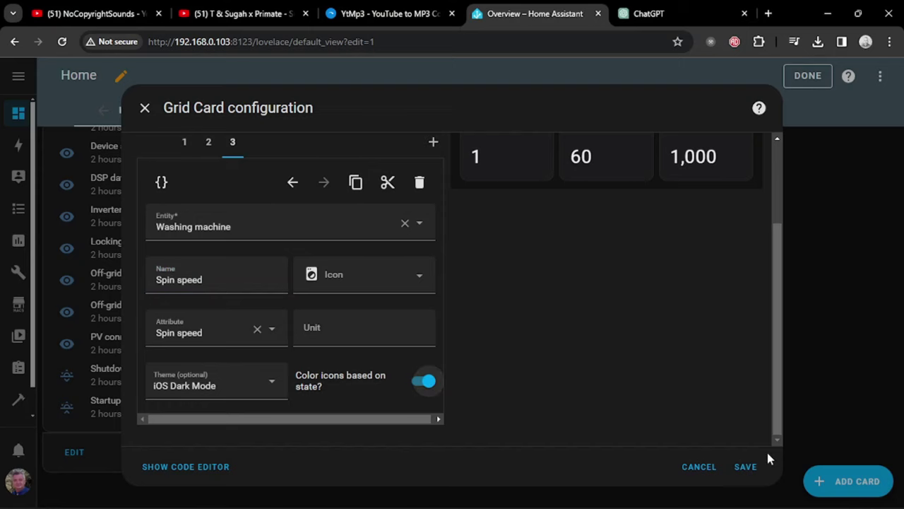
Step: Add a fourth Entity card to the grid and assign it the Washing machine entity
scroll(628, 337, "up", 2)
left_click(432, 261)
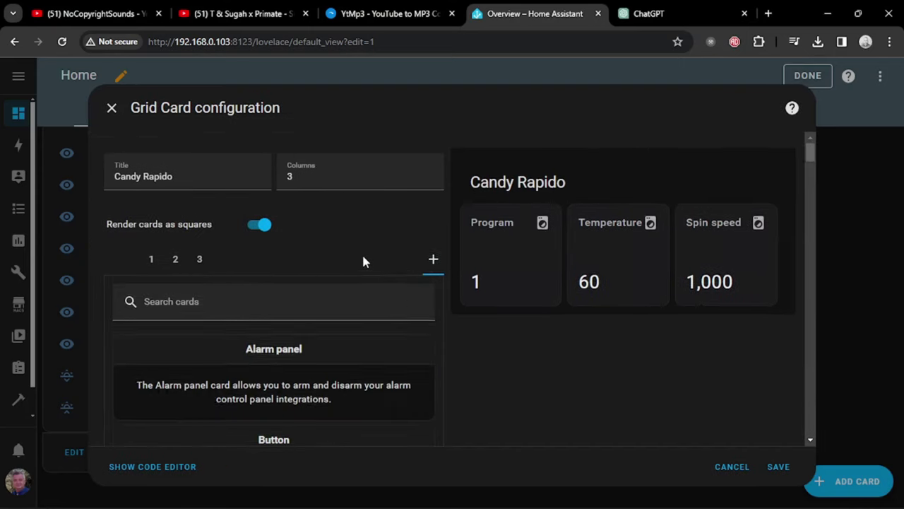
scroll(368, 263, "down", 10)
left_click(370, 264)
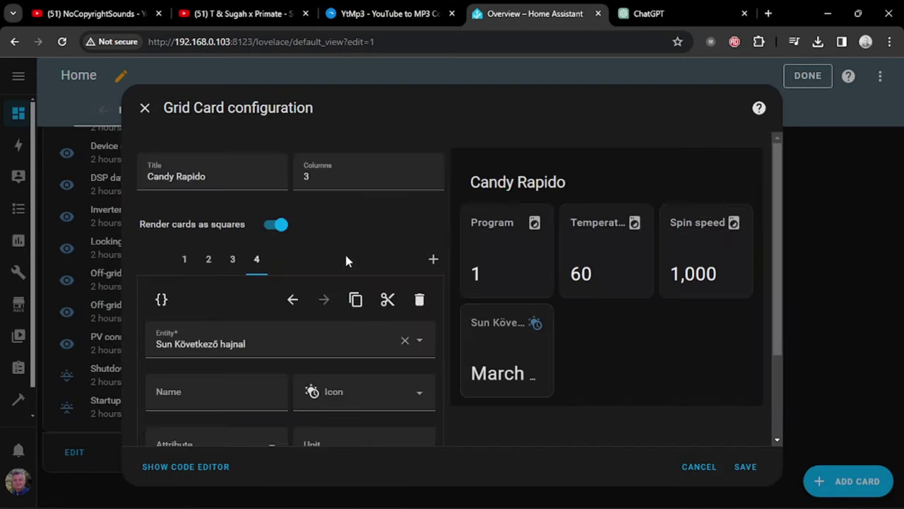
scroll(346, 260, "down", 1)
left_click(405, 274)
type("was")
left_click(264, 419)
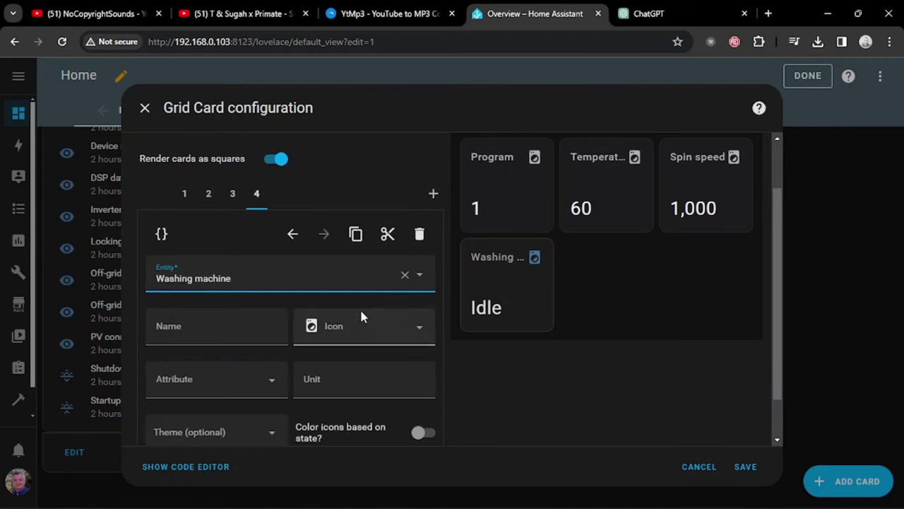
Step: Set the fourth card's attribute and name to Remaining minutes, with iOS Dark Mode and state-colored icons, and save the grid card
scroll(318, 329, "down", 1)
left_click(274, 334)
scroll(232, 459, "down", 1)
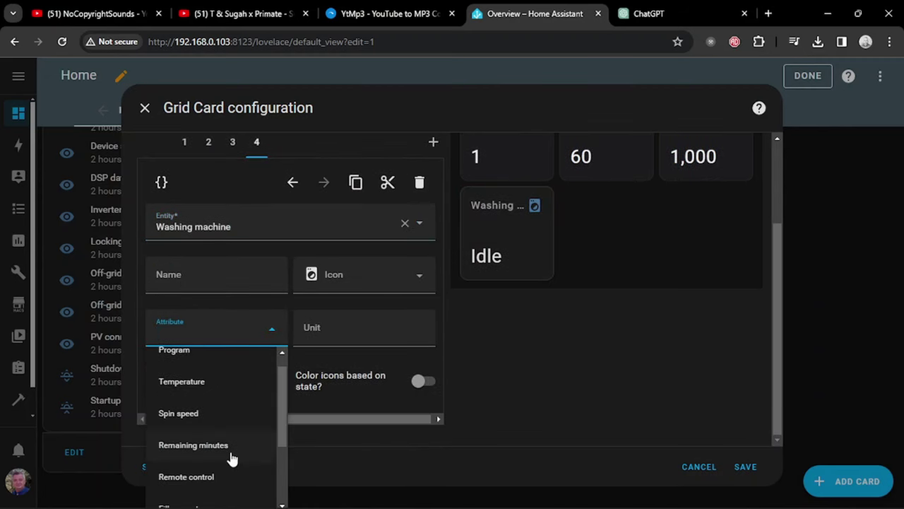
left_click(232, 458)
left_click(276, 389)
left_click(222, 458)
left_click_drag(238, 333, 149, 340)
key("ctrl+c")
right_click(258, 282)
left_click(253, 181)
left_click(423, 381)
left_click(745, 466)
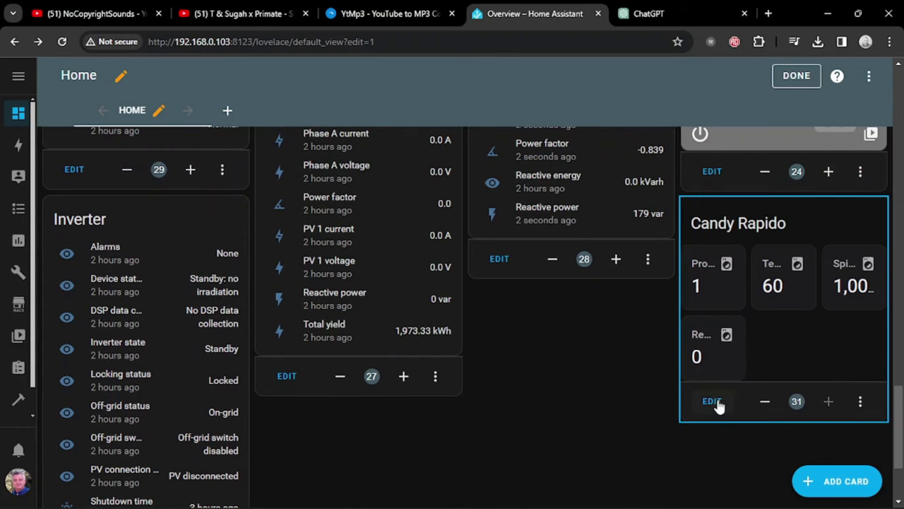
Step: Reopen the Candy Rapido grid card for editing and set it to 2 columns
left_click(712, 401)
left_click(428, 182)
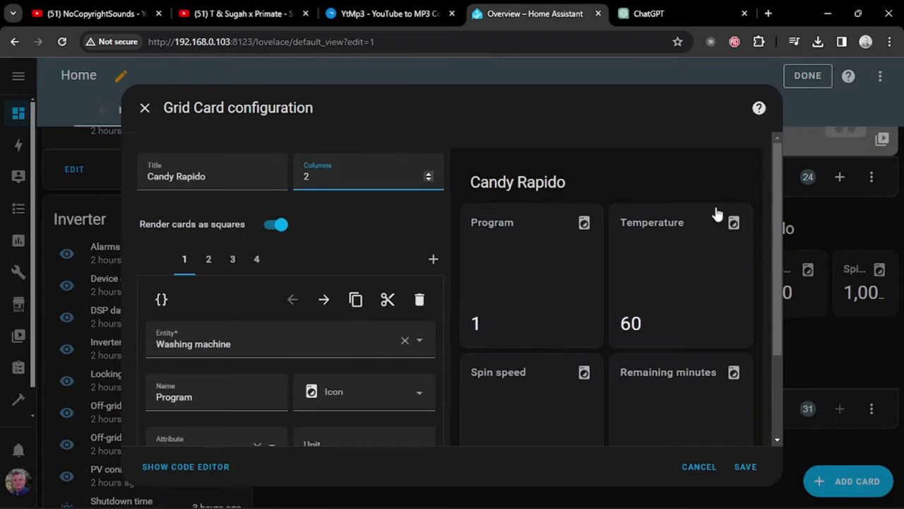
scroll(572, 247, "down", 2)
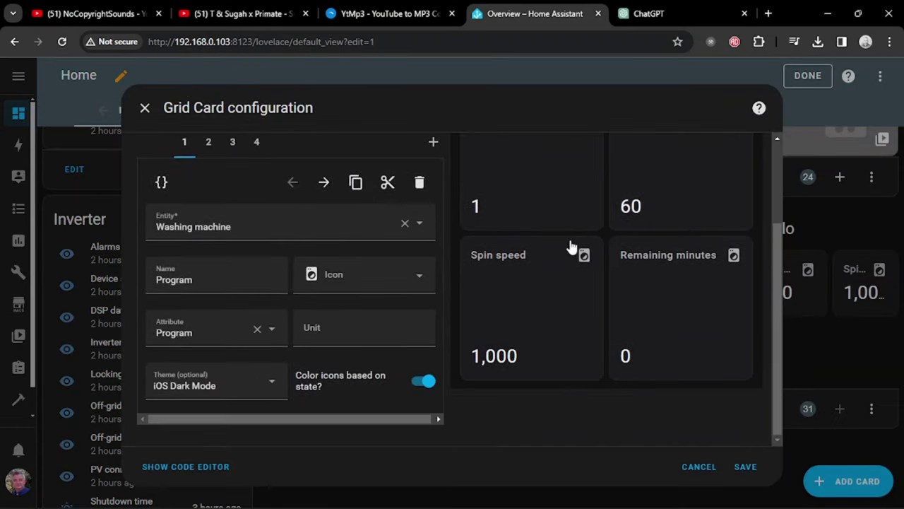
Step: Add a fifth Entity card to the grid and assign it the Washing machine entity
left_click(255, 142)
scroll(466, 241, "up", 1)
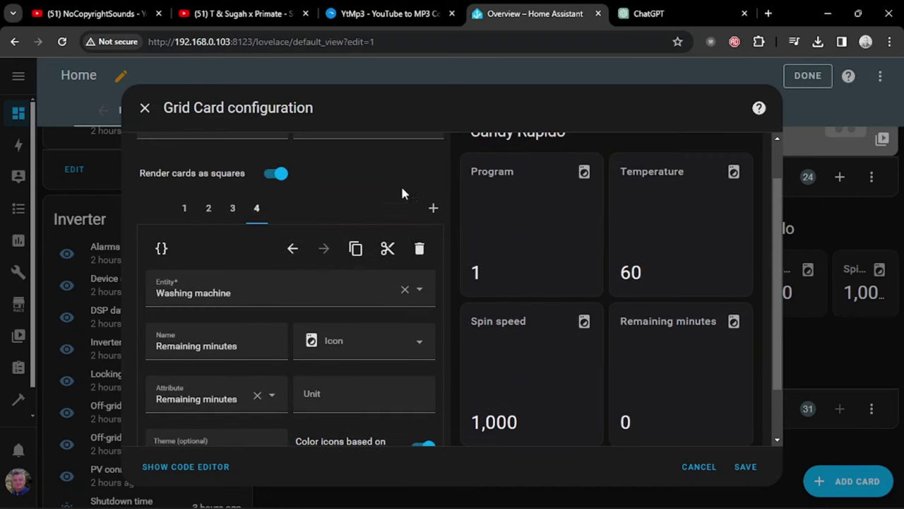
left_click(434, 210)
scroll(365, 292, "down", 7)
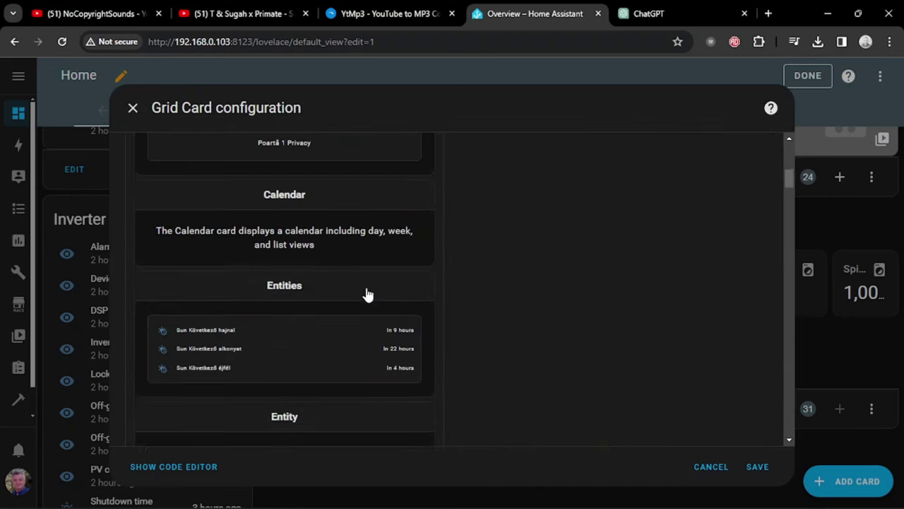
left_click(305, 392)
scroll(366, 231, "up", 1)
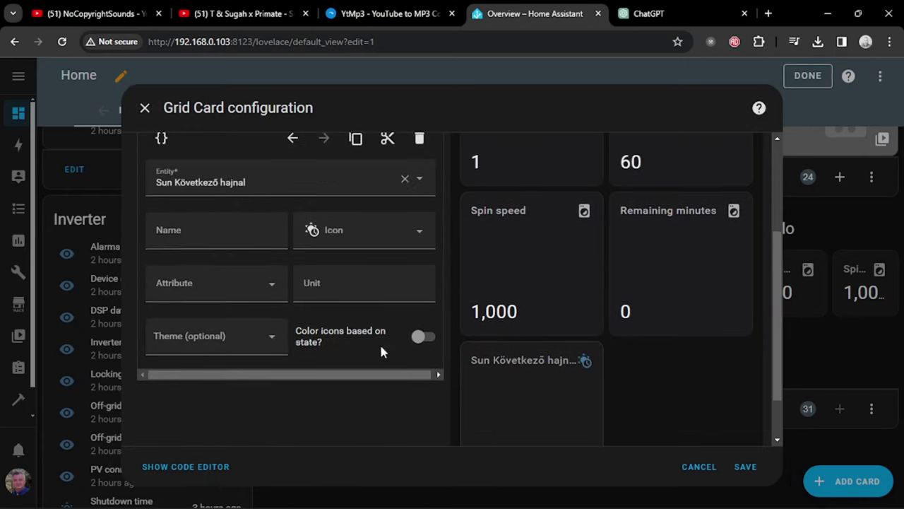
left_click(405, 185)
type("wash")
left_click(289, 322)
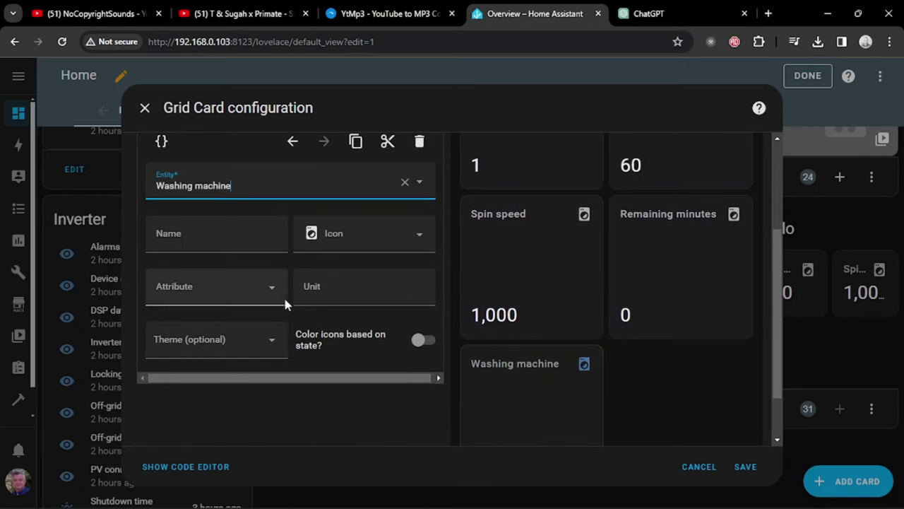
Step: Set the fifth card's attribute and name to Remote control, with the iOS Dark Mode theme and icons colored by state
left_click(277, 295)
scroll(503, 373, "down", 1)
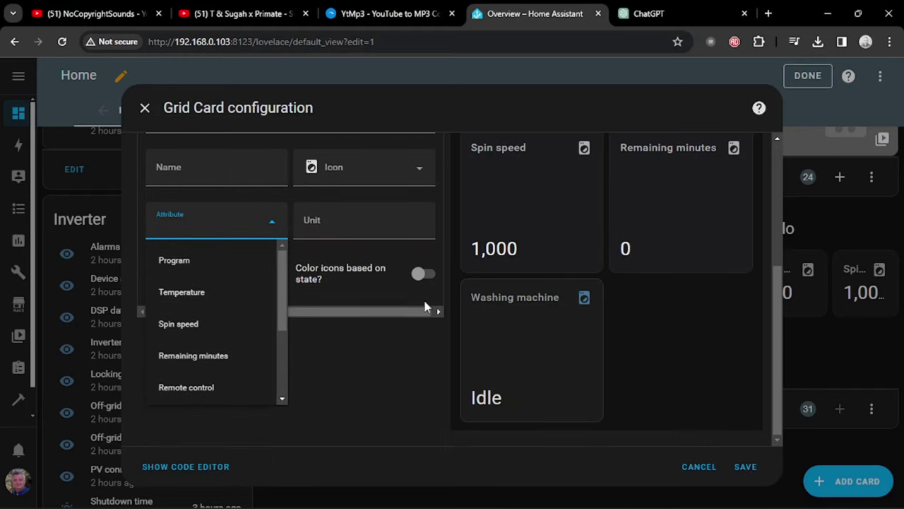
left_click(228, 391)
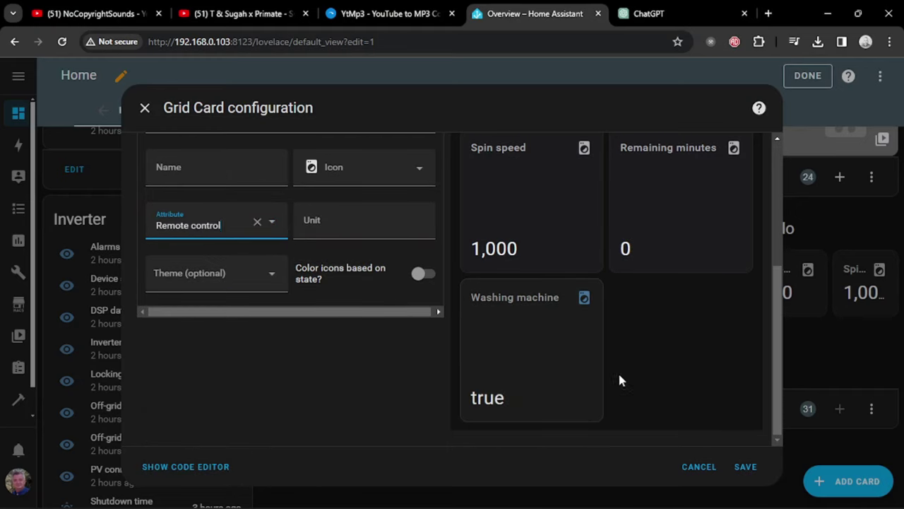
scroll(653, 334, "up", 2)
scroll(683, 346, "down", 2)
triple_click(231, 230)
right_click(176, 235)
left_click(233, 175)
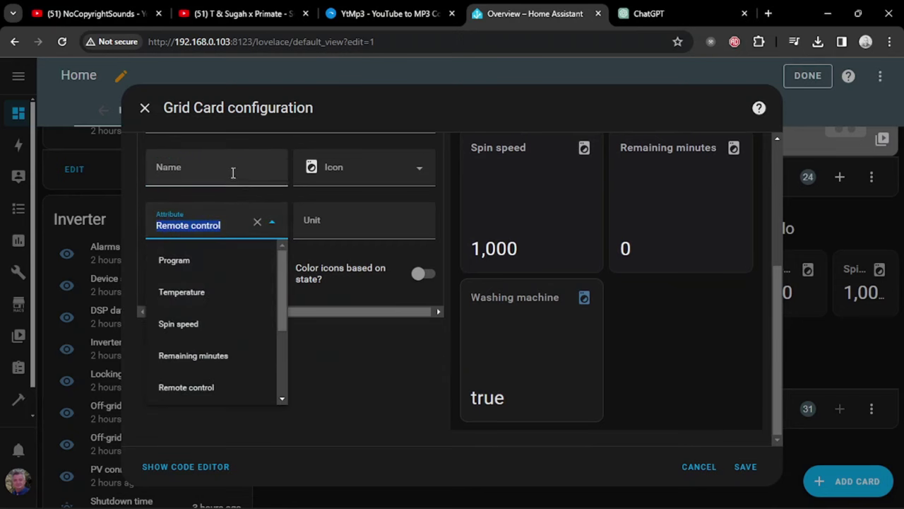
right_click(234, 178)
left_click(286, 304)
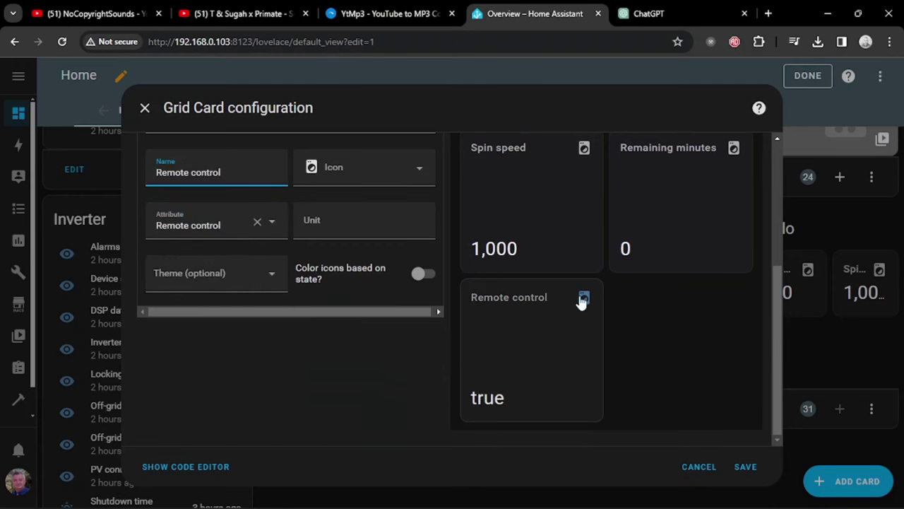
left_click(277, 279)
left_click(241, 330)
left_click(422, 274)
Step: Set the Candy Rapido grid card to 3 columns
scroll(338, 398, "up", 2)
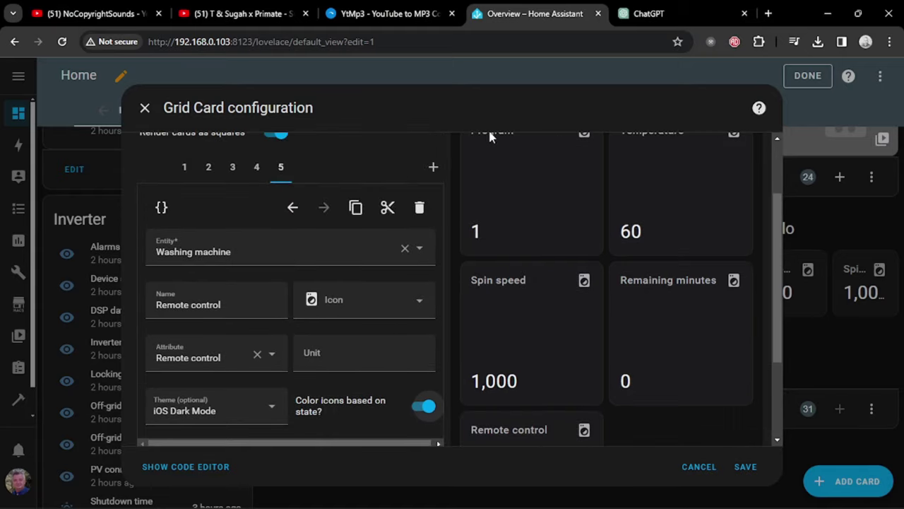
scroll(452, 162, "up", 1)
left_click(427, 157)
left_click(428, 148)
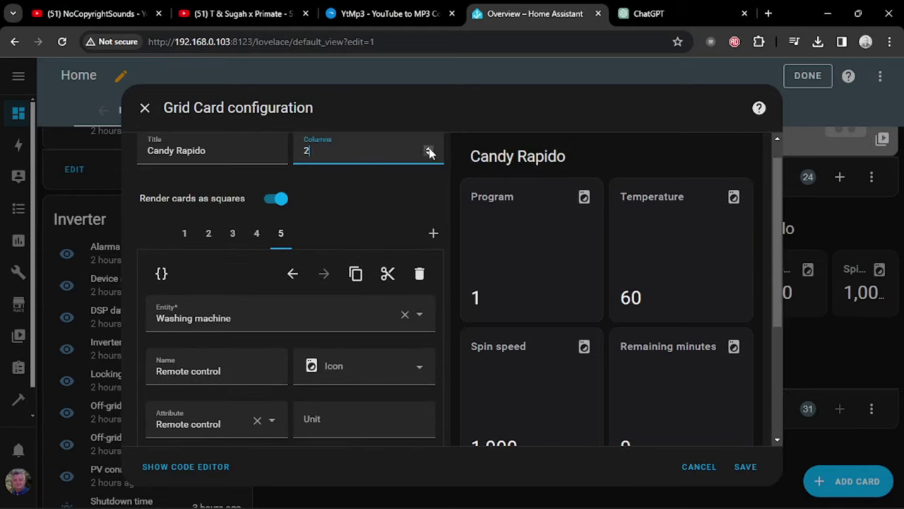
left_click(428, 148)
scroll(359, 262, "down", 1)
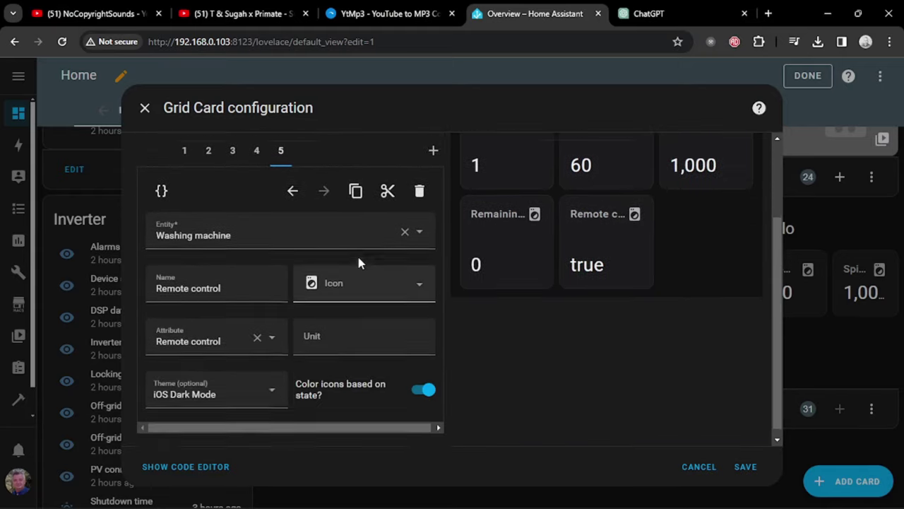
Step: Try an Entities card as the grid's sixth card and delete it
scroll(395, 233, "up", 1)
left_click(432, 208)
scroll(357, 249, "down", 5)
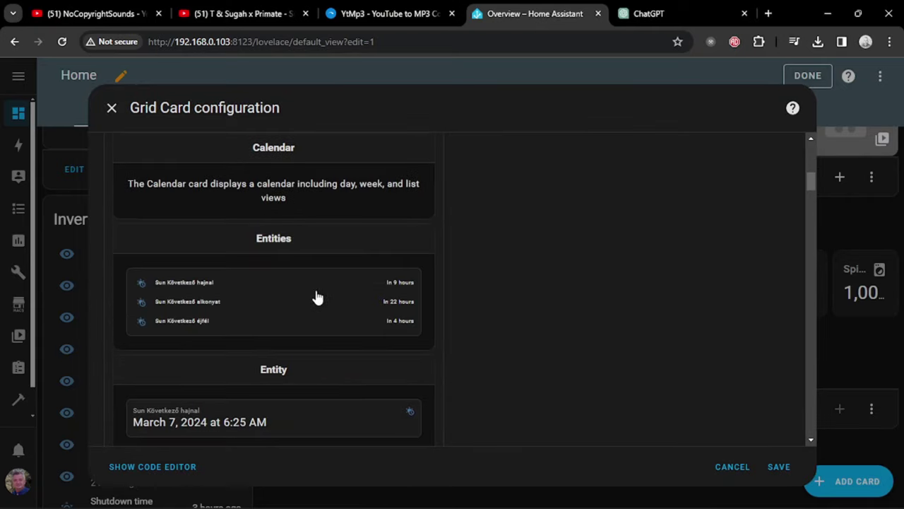
left_click(315, 296)
scroll(434, 324, "down", 1)
scroll(432, 322, "down", 2)
scroll(424, 321, "up", 1)
scroll(452, 315, "down", 2)
scroll(455, 311, "up", 4)
scroll(455, 315, "down", 3)
scroll(455, 316, "up", 2)
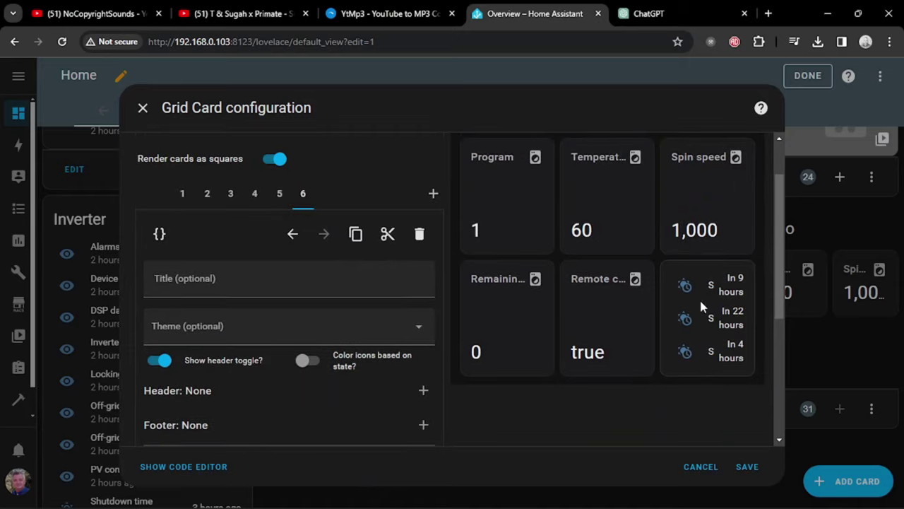
scroll(332, 308, "down", 3)
scroll(381, 290, "up", 3)
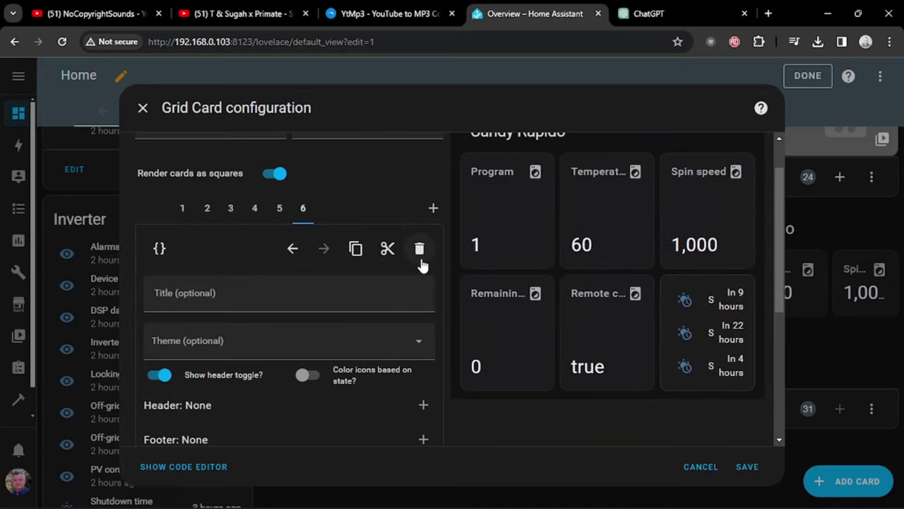
left_click(419, 252)
Step: Add a sixth card of the Entity type to the grid and assign it the Washing machine entity
left_click(431, 259)
scroll(329, 311, "down", 10)
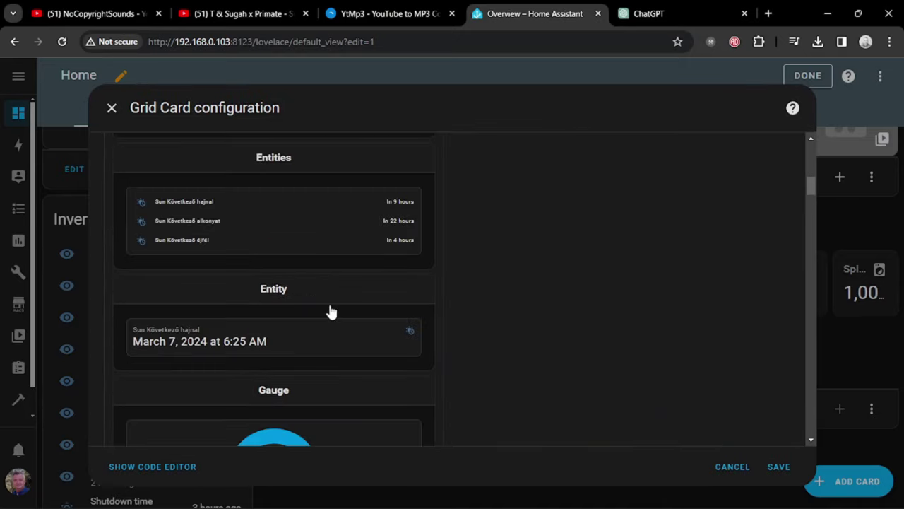
left_click(329, 311)
scroll(381, 294, "down", 2)
left_click(404, 224)
type("wa")
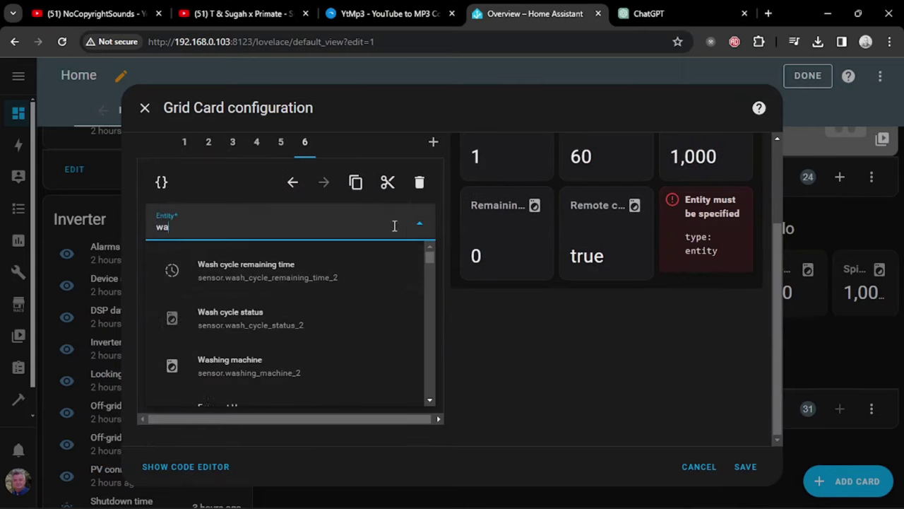
left_click(276, 348)
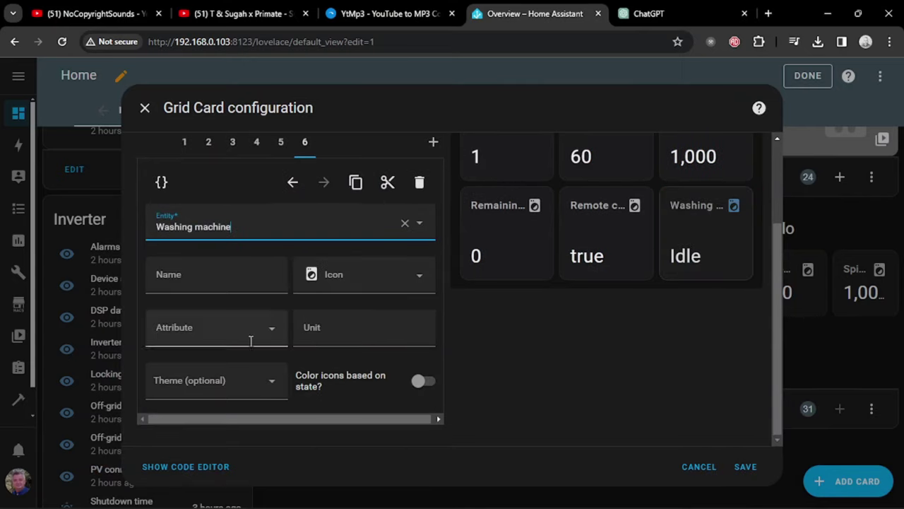
Step: Set the sixth card's attribute and name to Fill percent, with the iOS Dark Mode theme and icons colored by state
left_click(276, 329)
left_click_drag(290, 378, 285, 448)
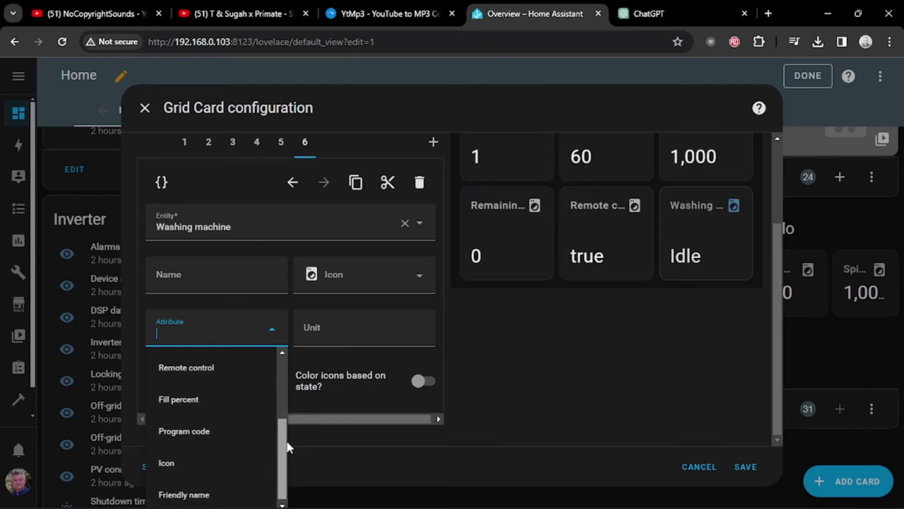
left_click(191, 399)
left_click_drag(170, 329, 155, 330)
right_click(164, 329)
left_click(199, 97)
right_click(220, 278)
left_click(242, 161)
left_click(212, 382)
left_click(198, 454)
left_click(423, 381)
scroll(580, 364, "up", 1)
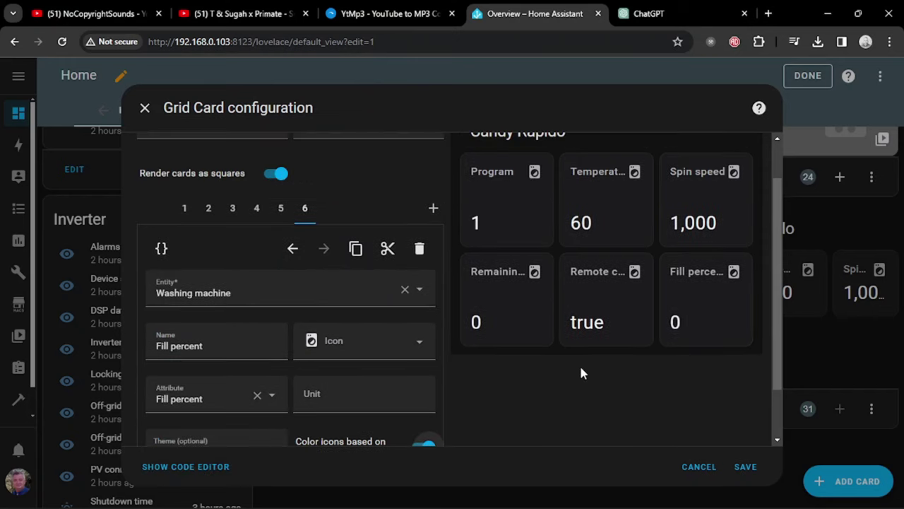
scroll(546, 401, "down", 1)
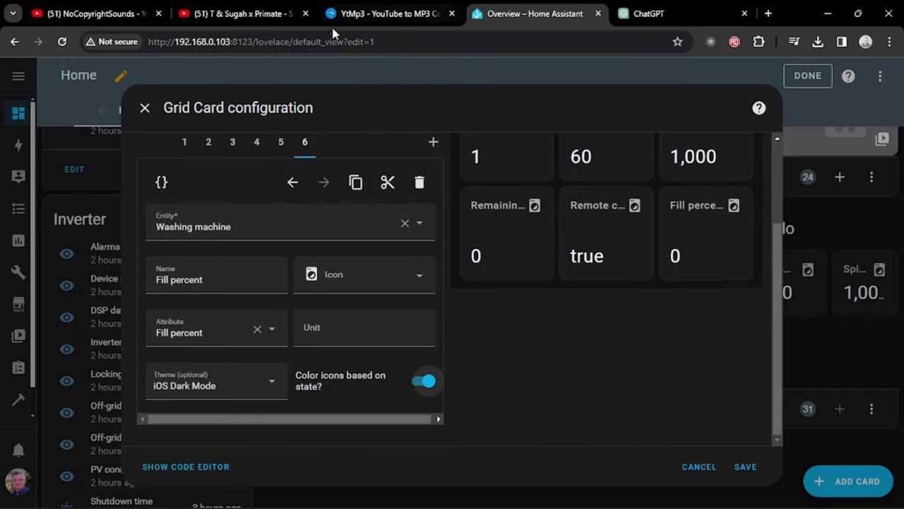
Step: Add a seventh card of the Entity type to the grid and assign it the Washing machine entity
left_click(433, 143)
scroll(356, 293, "down", 5)
scroll(356, 293, "down", 3)
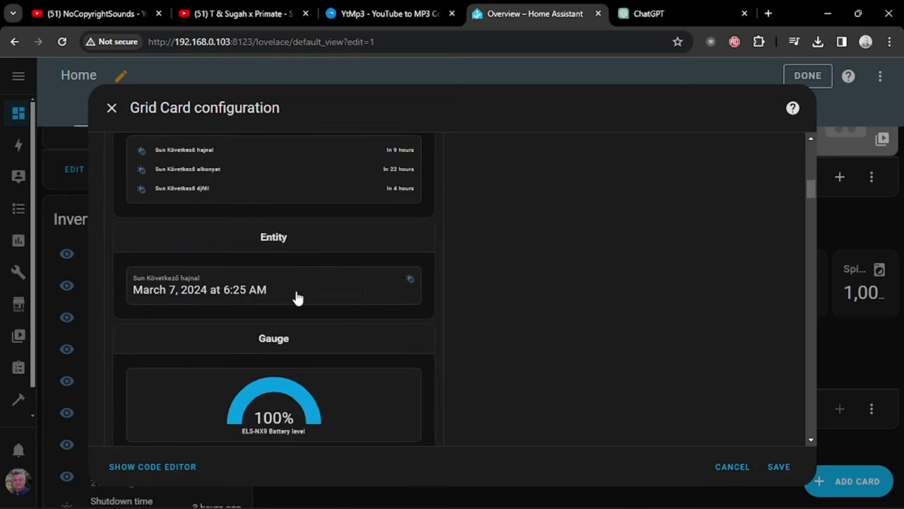
left_click(295, 299)
scroll(400, 237, "down", 1)
left_click(405, 274)
type("was")
left_click(240, 423)
Step: Set the seventh card's attribute to Program code and its theme to iOS Dark Mode
scroll(405, 323, "down", 1)
left_click(272, 328)
scroll(283, 400, "down", 2)
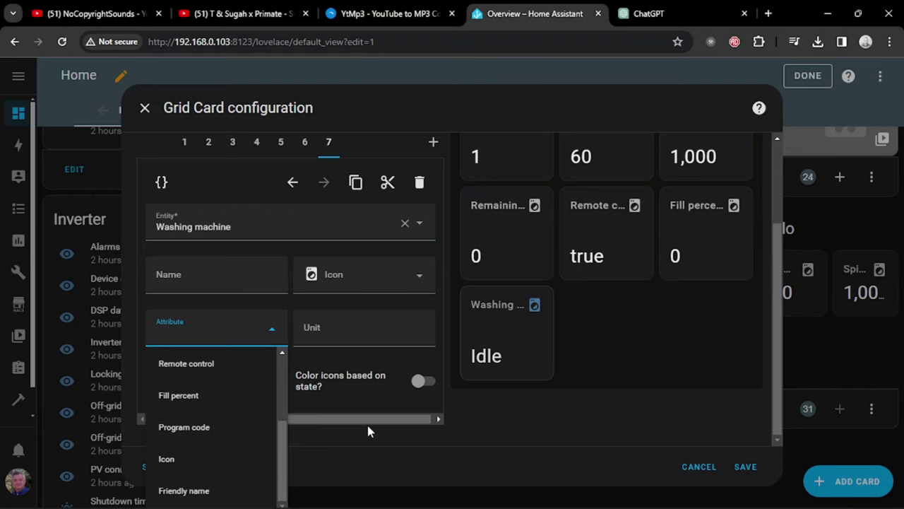
left_click(217, 437)
left_click(275, 383)
left_click(216, 450)
Step: Name the seventh card Program code, color its icon based on state, and save the grid card
triple_click(225, 330)
right_click(225, 330)
left_click(248, 99)
right_click(228, 281)
left_click(247, 179)
left_click(423, 381)
left_click(745, 467)
Step: Set the Candy Rapido grid card to 2 columns, save it, and reopen its configuration
scroll(585, 311, "down", 5)
scroll(585, 311, "down", 10)
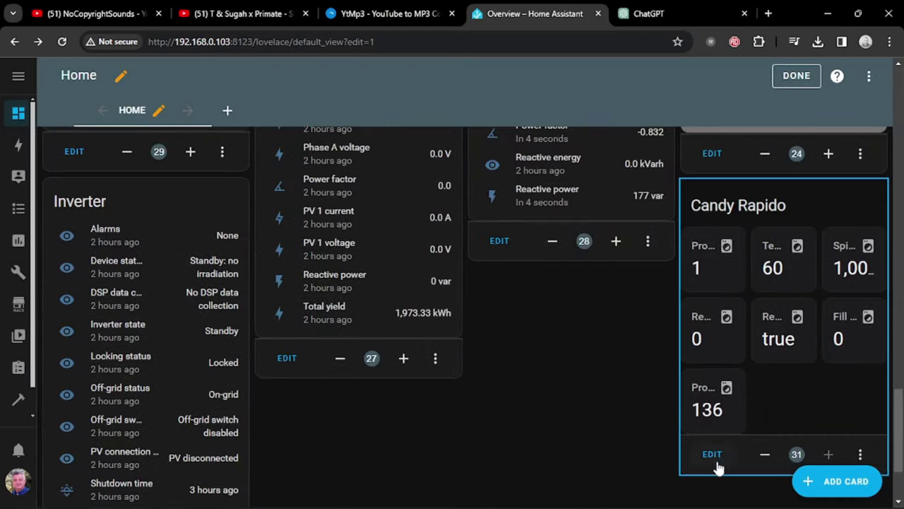
left_click(712, 454)
left_click(429, 180)
left_click(745, 467)
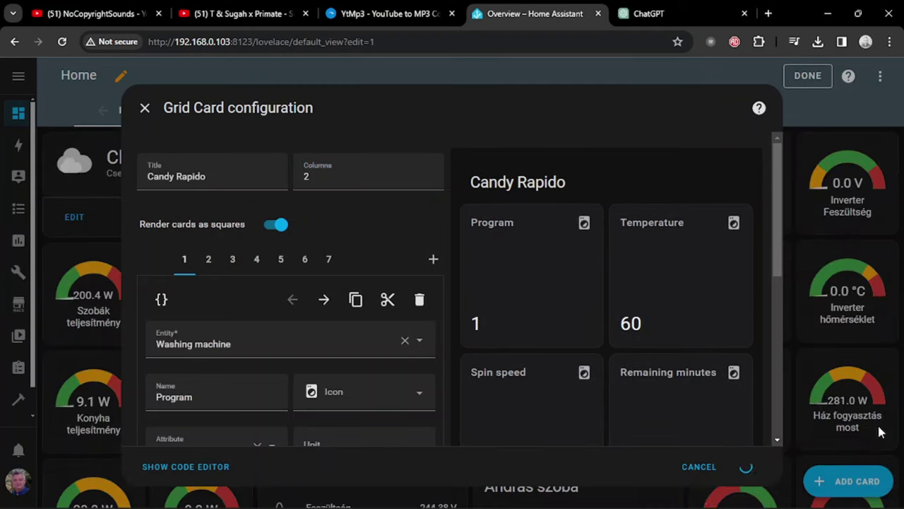
scroll(816, 435, "down", 5)
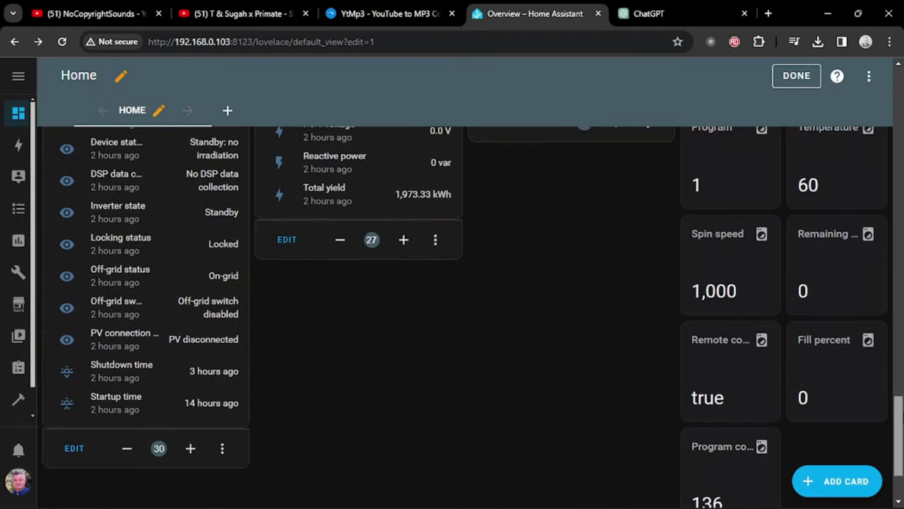
left_click(712, 434)
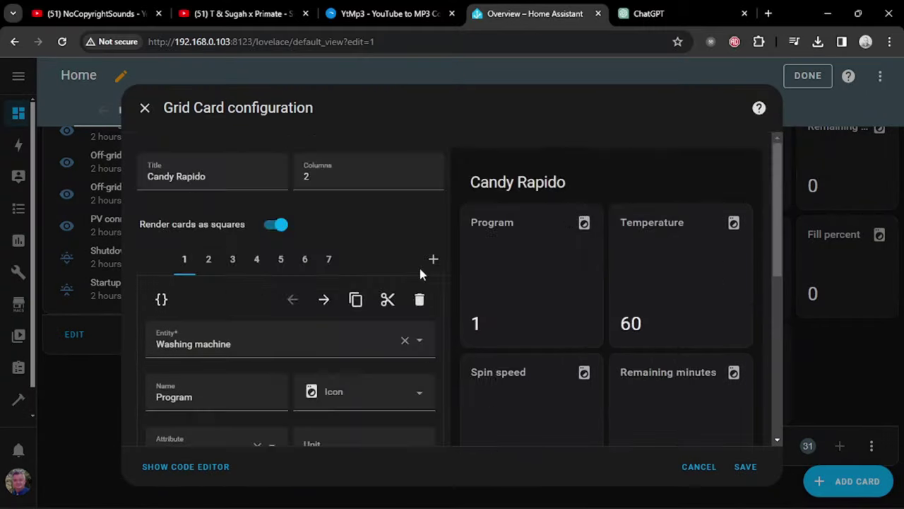
Step: Try an eighth card of the Entity type in the grid with the Washing machine entity
left_click(433, 259)
scroll(410, 256, "down", 10)
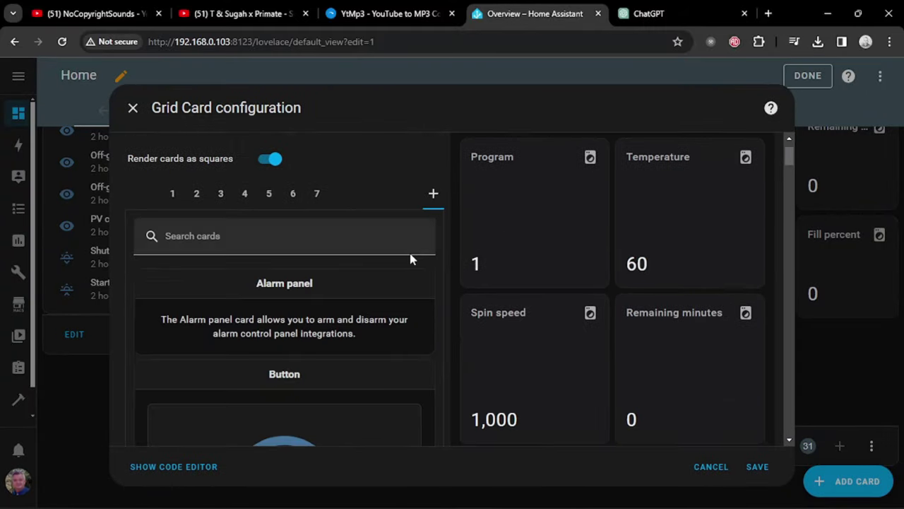
left_click(294, 339)
scroll(372, 272, "up", 5)
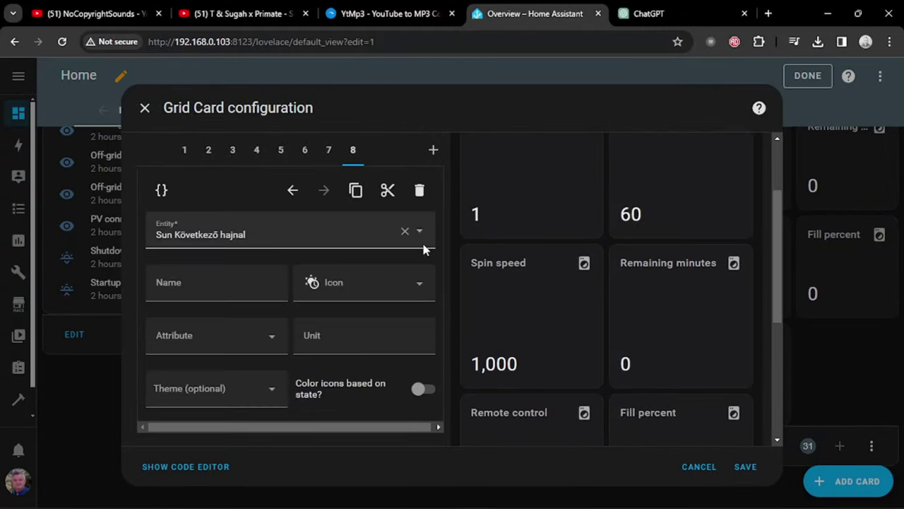
left_click(402, 230)
type("was")
left_click(253, 373)
Step: Try the Friendly name attribute with the iOS Dark Mode theme on the eighth card, and delete that card
scroll(419, 309, "down", 1)
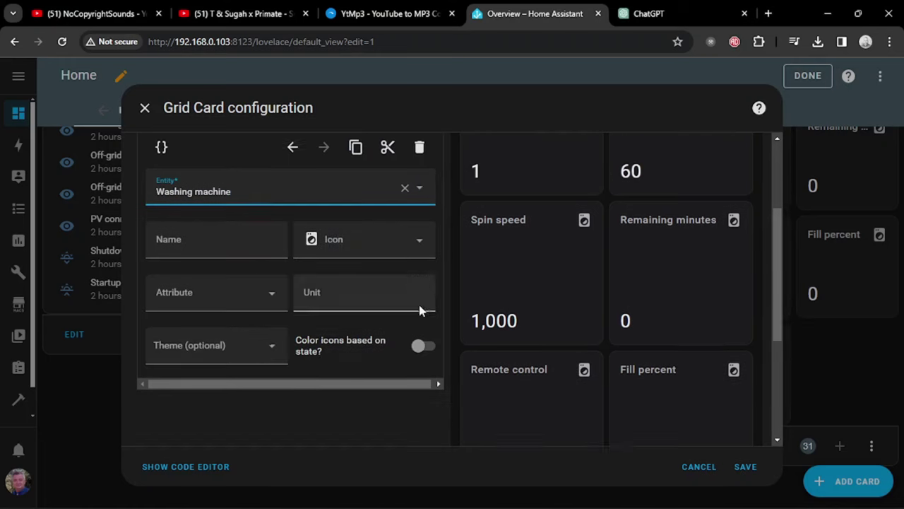
left_click(268, 279)
left_click_drag(278, 343, 293, 439)
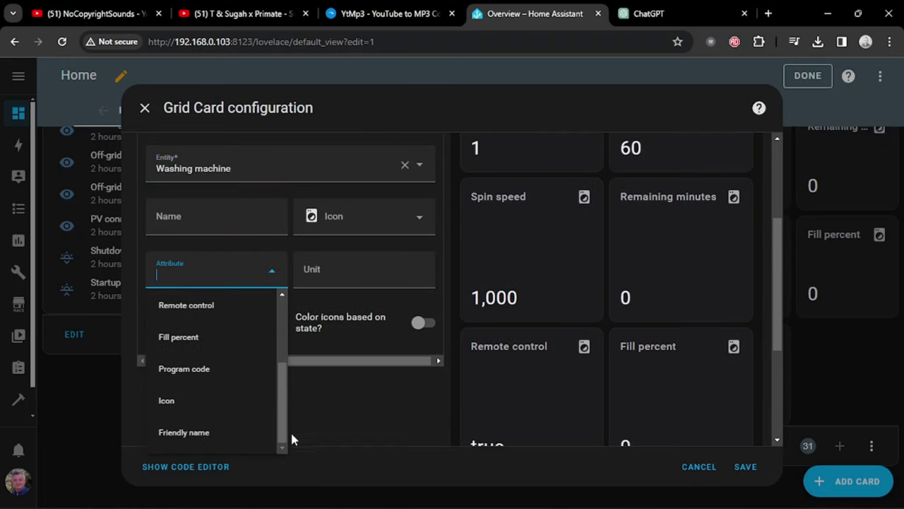
left_click(202, 432)
left_click(281, 325)
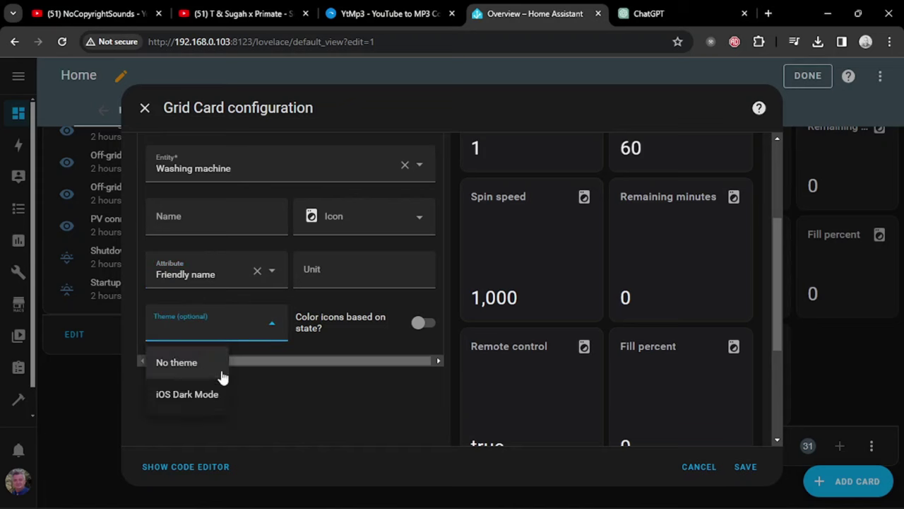
left_click(204, 402)
scroll(654, 373, "down", 3)
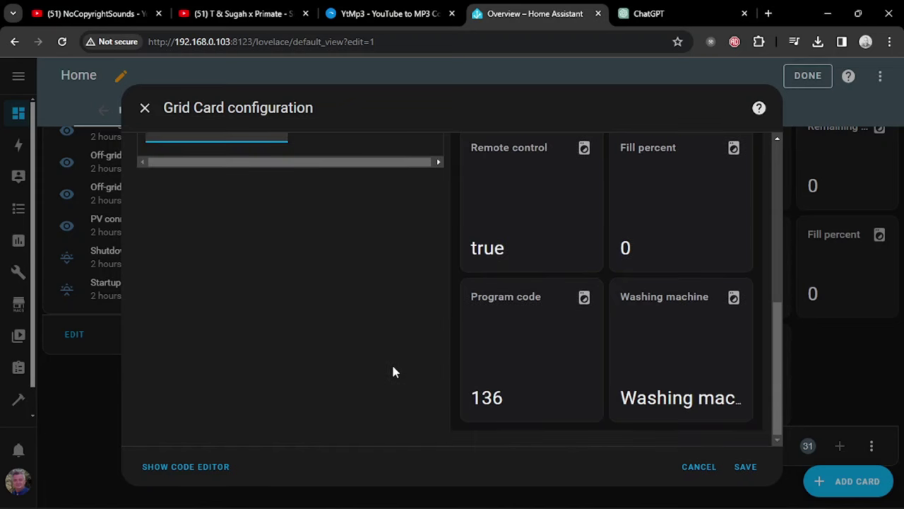
scroll(391, 371, "up", 5)
left_click(420, 259)
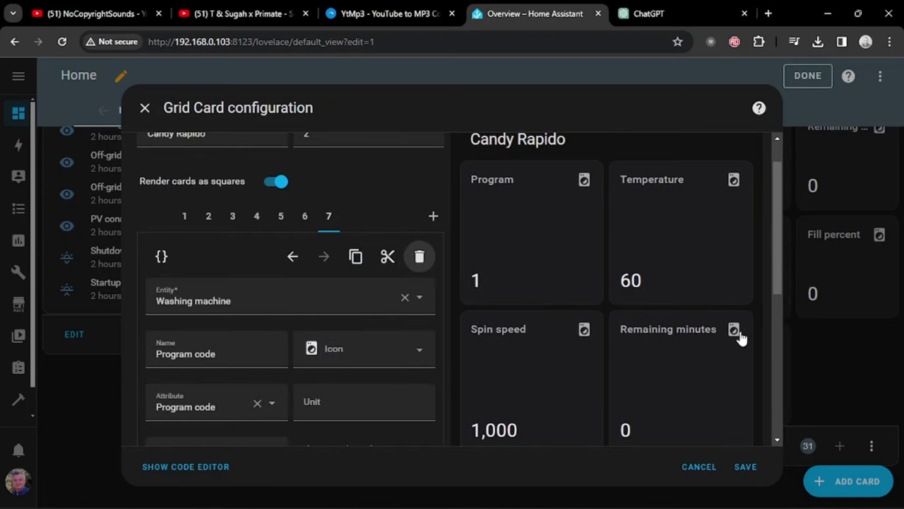
Step: Move the Remaining minutes card from fourth to first position in the grid
scroll(735, 258, "down", 1)
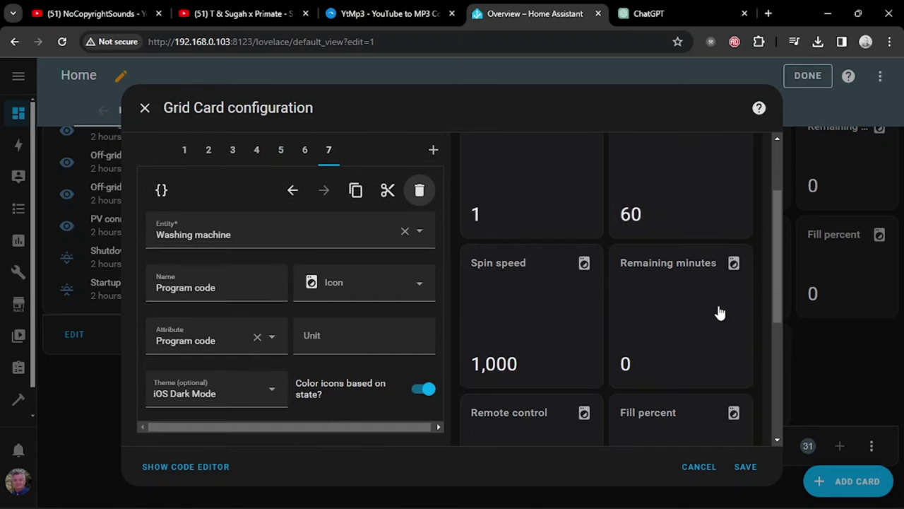
scroll(719, 313, "up", 1)
left_click(257, 216)
left_click(292, 258)
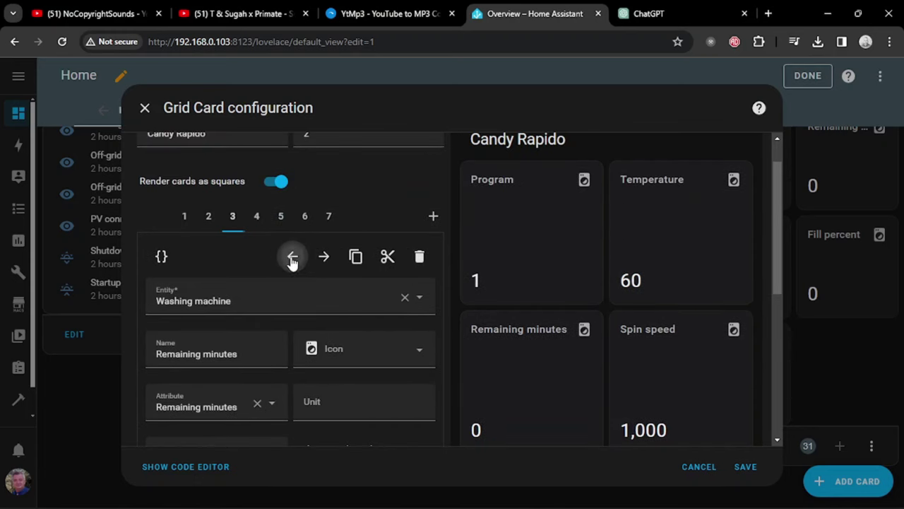
left_click(293, 257)
left_click(293, 257)
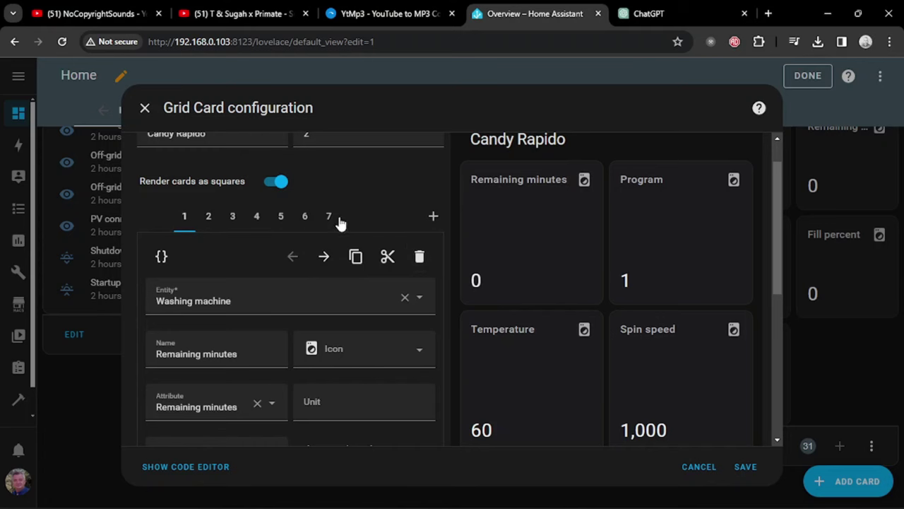
Step: Move the Temperature card to second position and the Spin speed card to third position in the grid
left_click(237, 219)
left_click(292, 257)
left_click(257, 216)
left_click(292, 256)
scroll(782, 245, "down", 1)
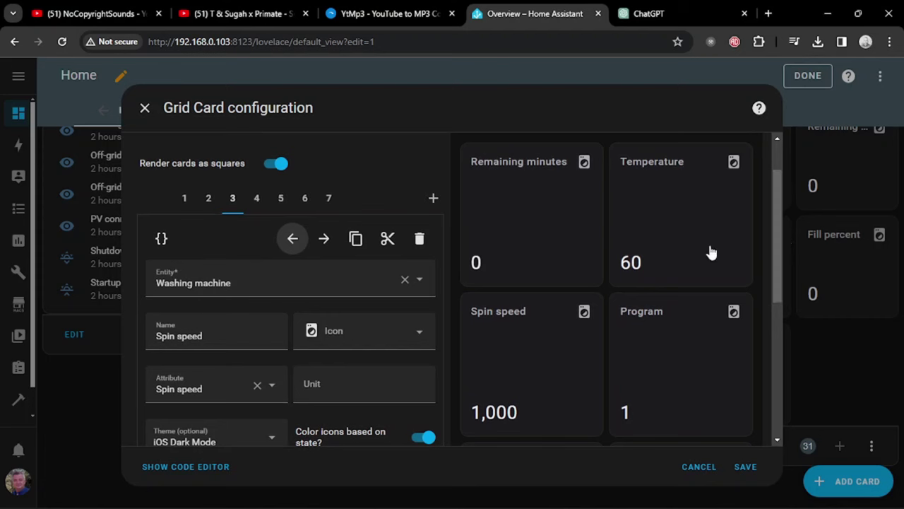
Step: Move the Program card to first position in the grid, save the grid card, and finish editing the dashboard
left_click(256, 198)
left_click(293, 238)
left_click(293, 238)
left_click(293, 238)
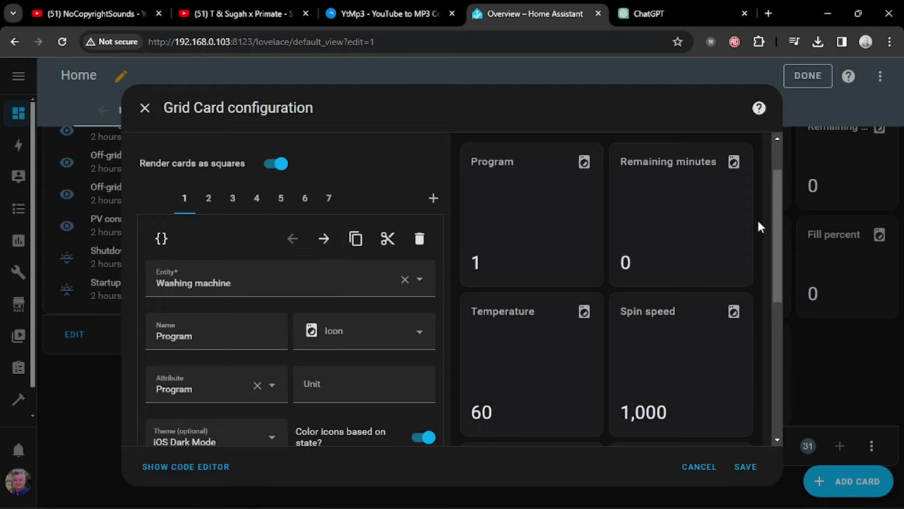
left_click_drag(780, 258, 787, 228)
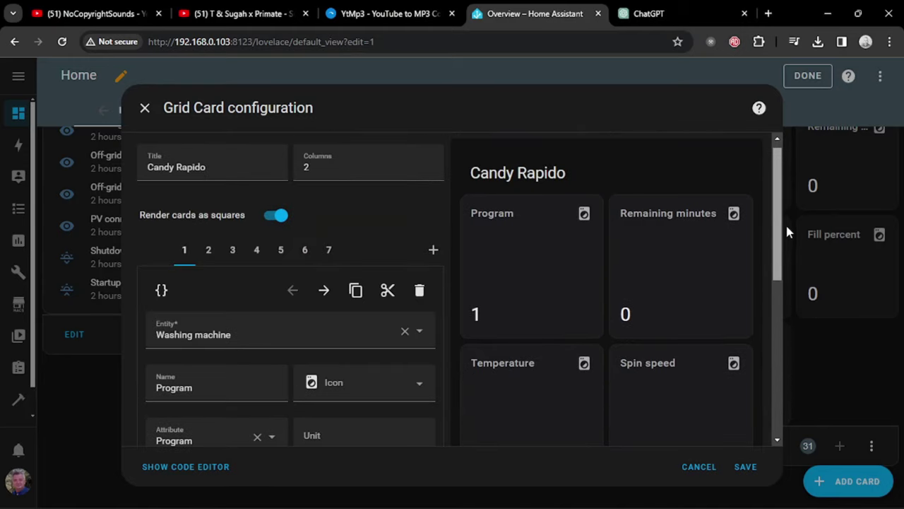
left_click(746, 467)
left_click(806, 76)
Step: Reposition the Candy Rapido grid card to the top of the dashboard beside the Mosógép - Candy Rapido card, and finish editing
scroll(453, 297, "down", 10)
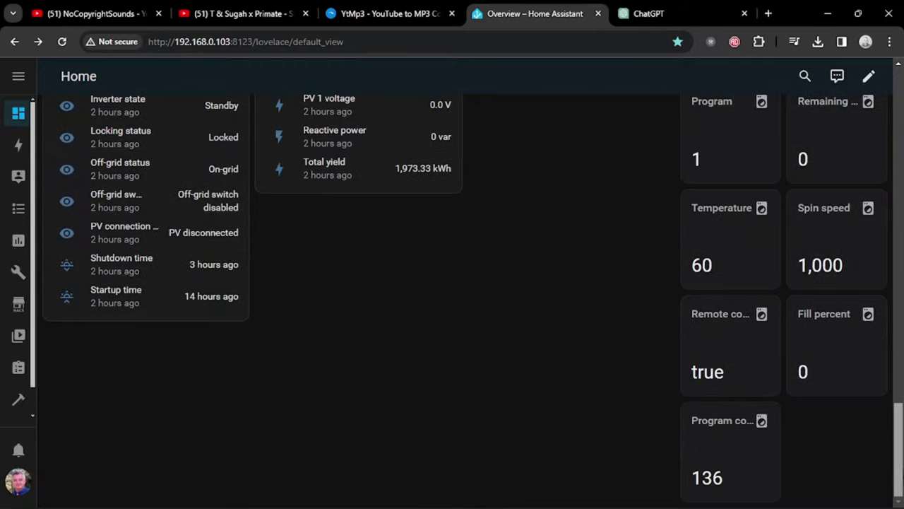
scroll(452, 282, "up", 2)
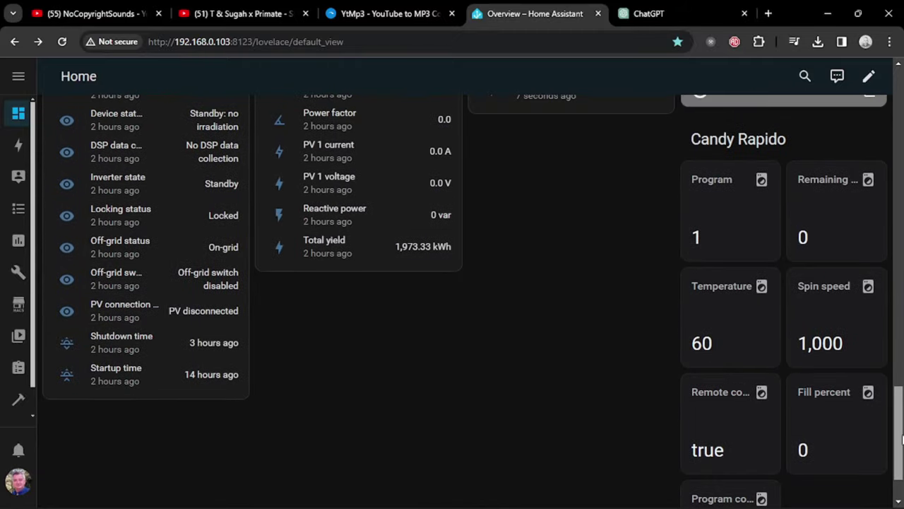
left_click(868, 76)
scroll(868, 488, "down", 3)
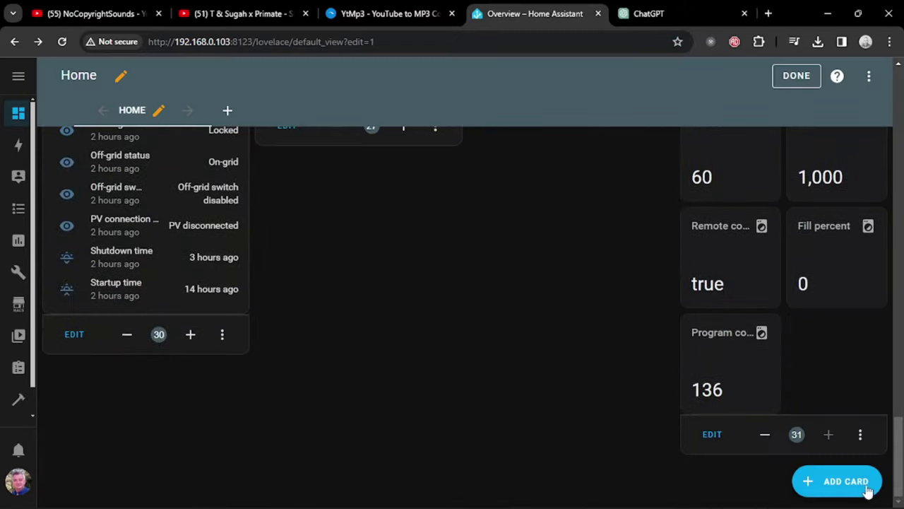
left_click(806, 445)
left_click(548, 342)
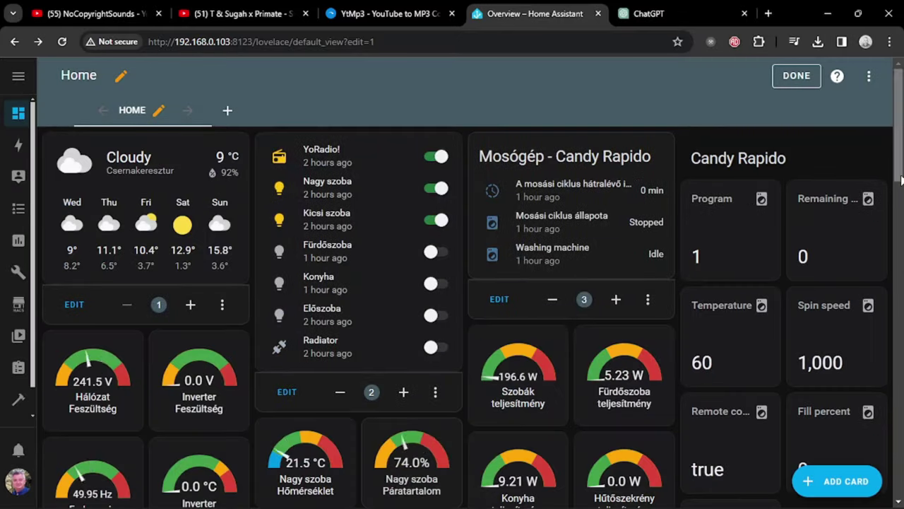
left_click_drag(898, 120, 899, 124)
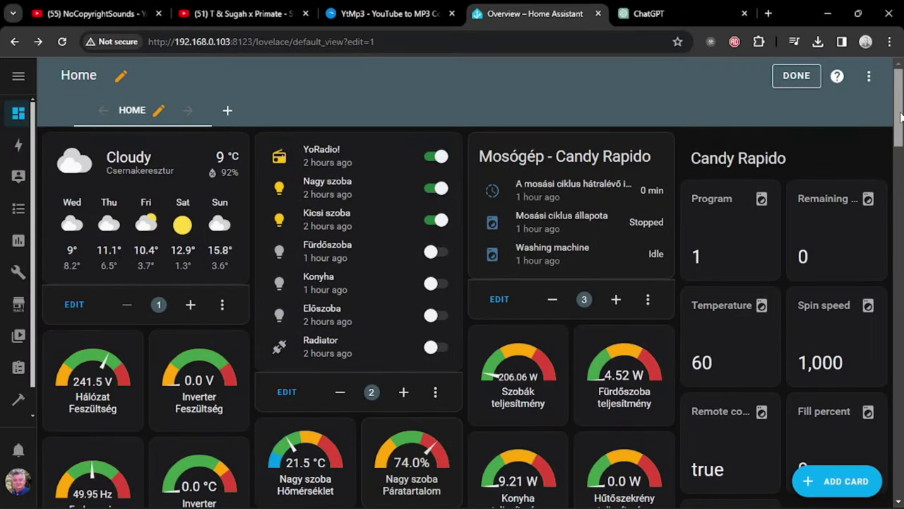
left_click(805, 77)
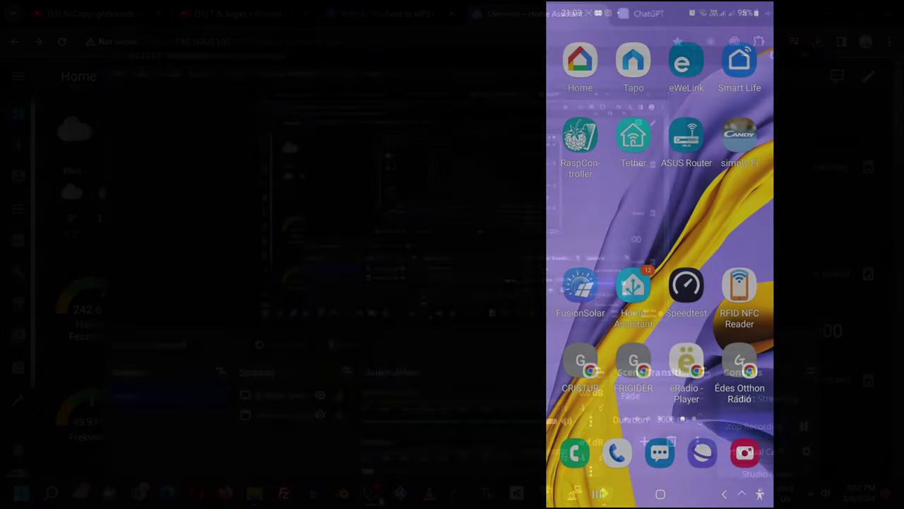
Step: Open the Home Assistant app on the phone and view the washing machine cards on the Home dashboard
left_click(633, 286)
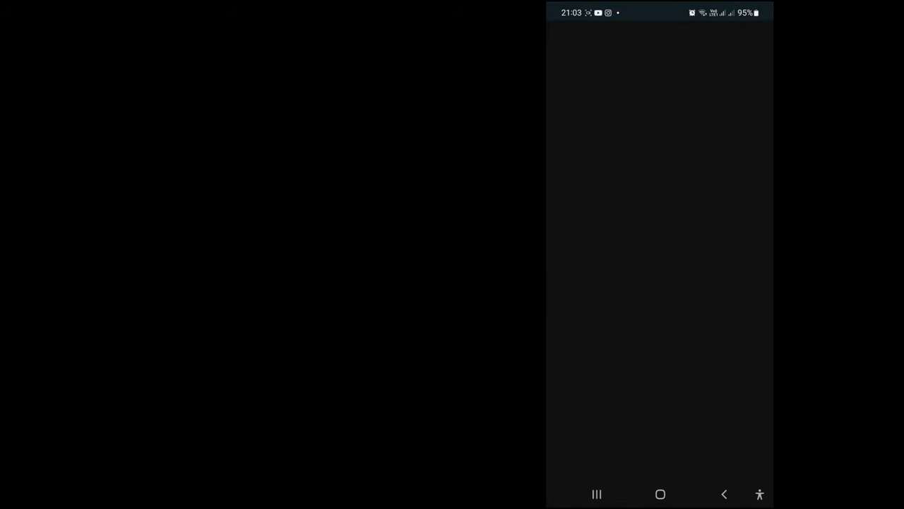
scroll(661, 266, "down", 2)
scroll(660, 265, "down", 5)
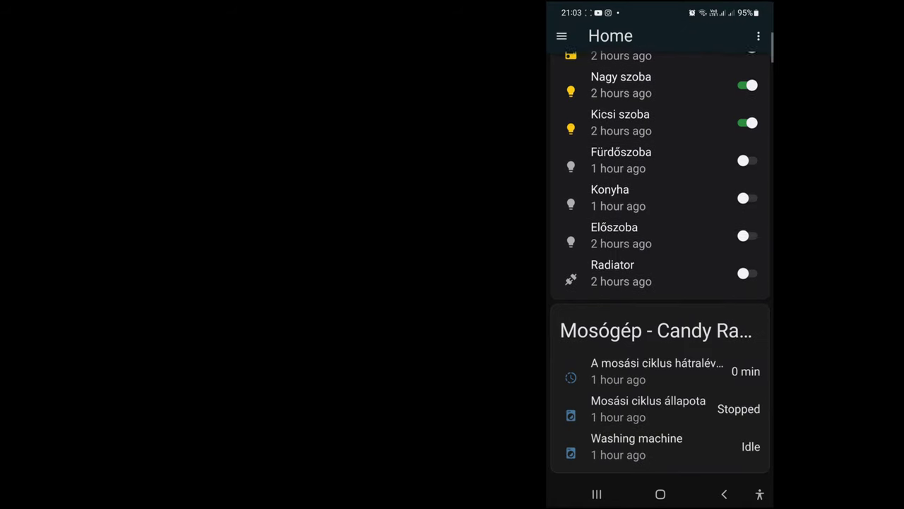
scroll(660, 268, "down", 4)
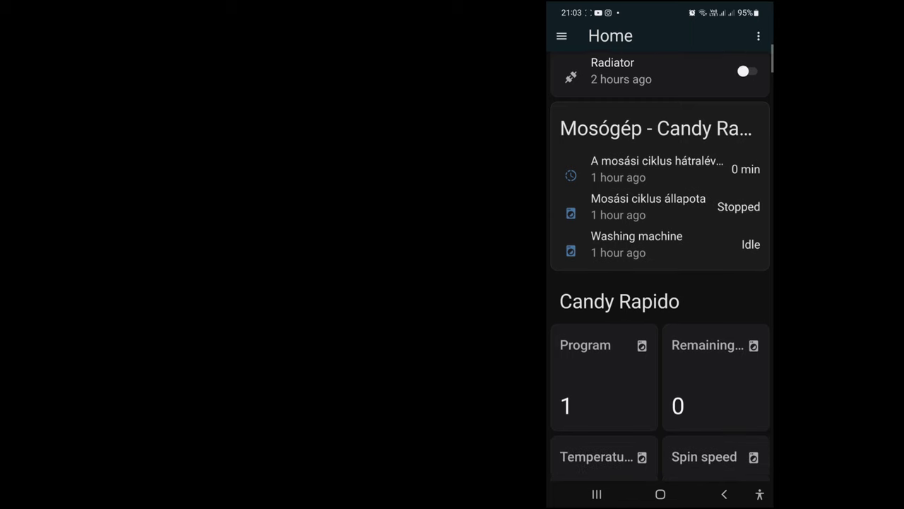